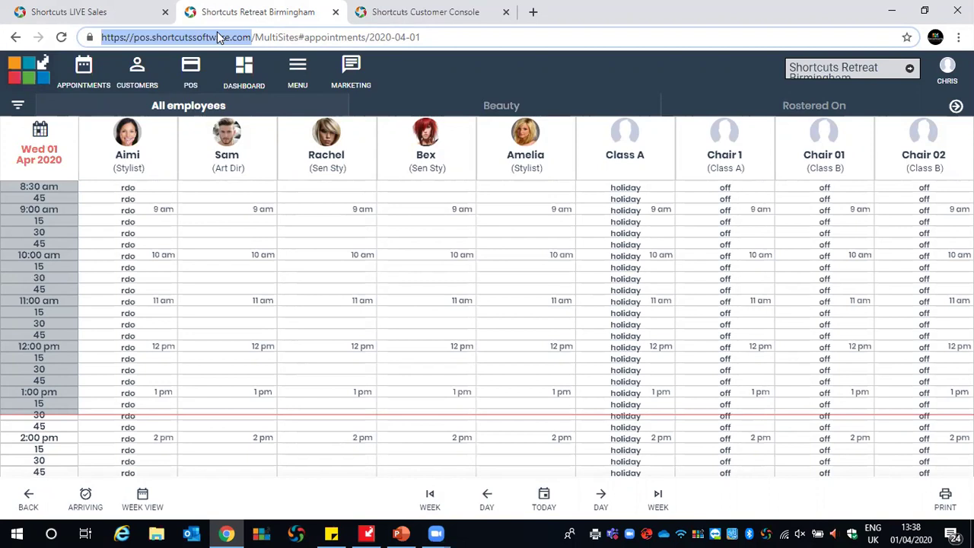
Switch to the Shortcuts Customer Console tab to show its Start page with the summary tiles
click(374, 21)
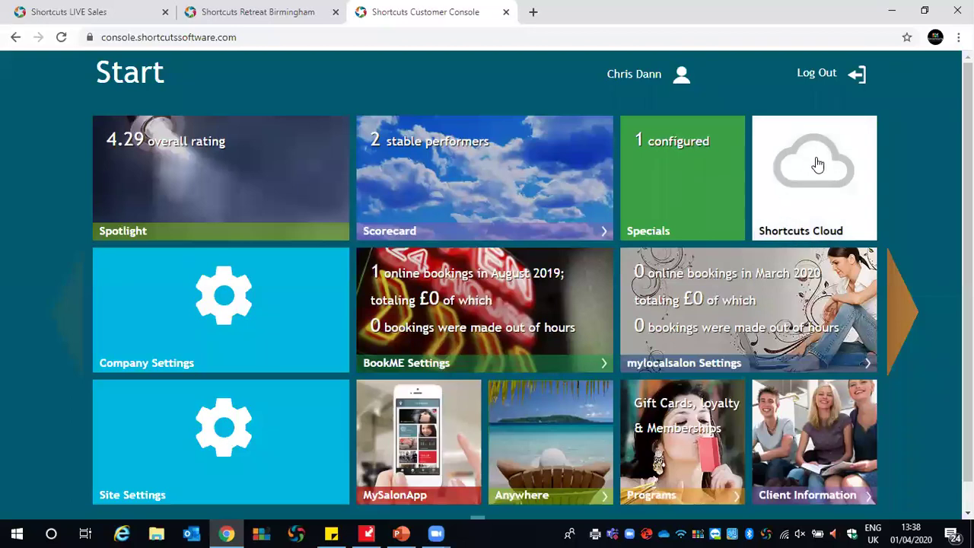
Launch Shortcuts Cloud from its tile and log in on the sign-on page
click(791, 207)
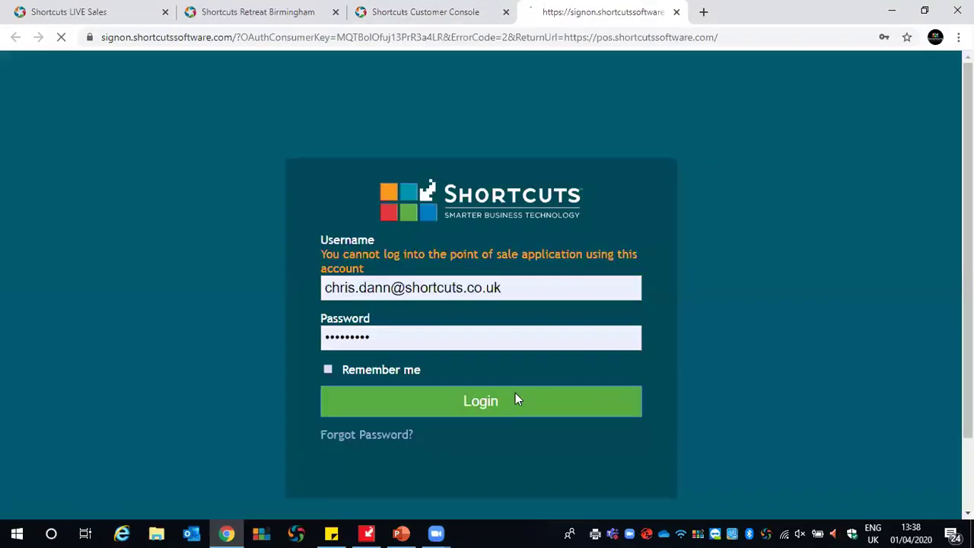
click(515, 400)
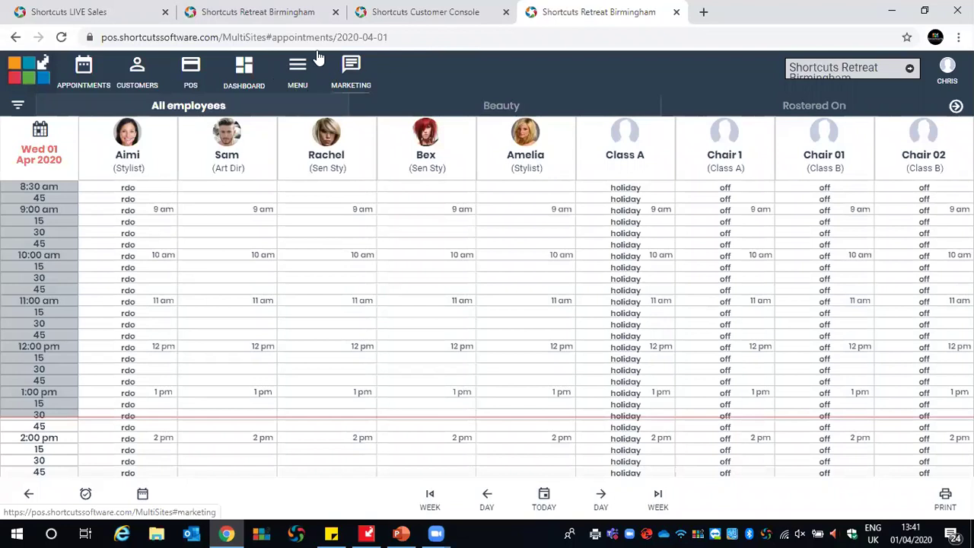
Open the employee list under MENU > Employees and rosters > Employees
click(300, 70)
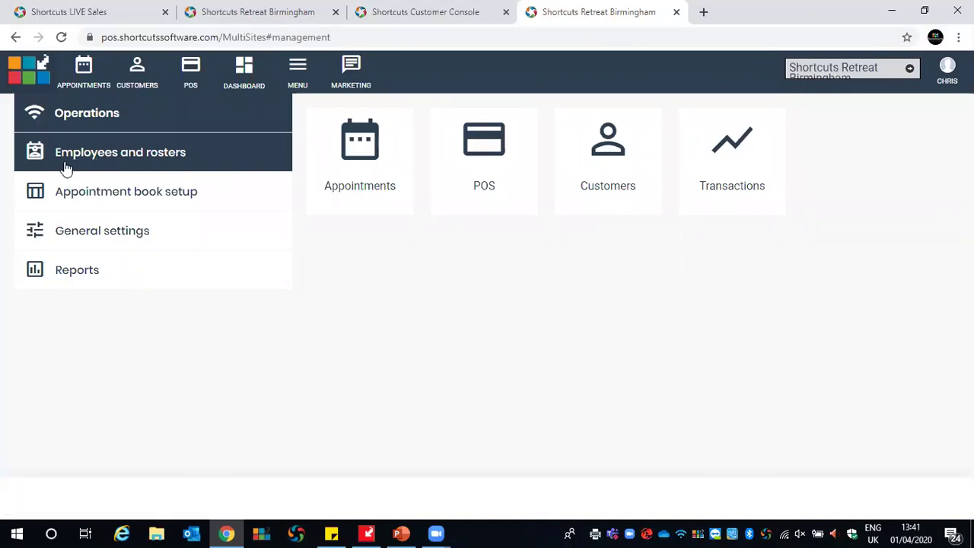
click(98, 164)
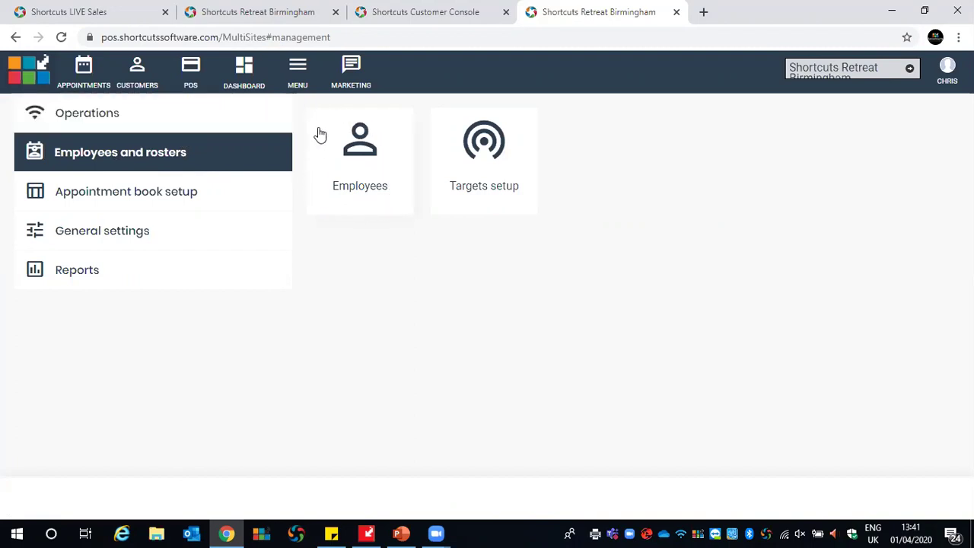
click(377, 146)
Browse the stylist and Chair 01/02 records, ending on the Artistic Director's details
click(235, 168)
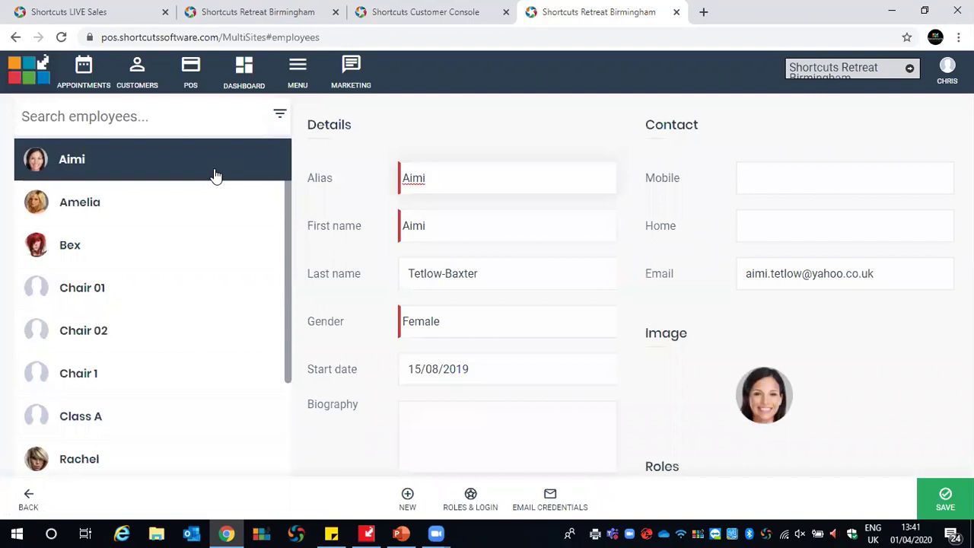
click(179, 207)
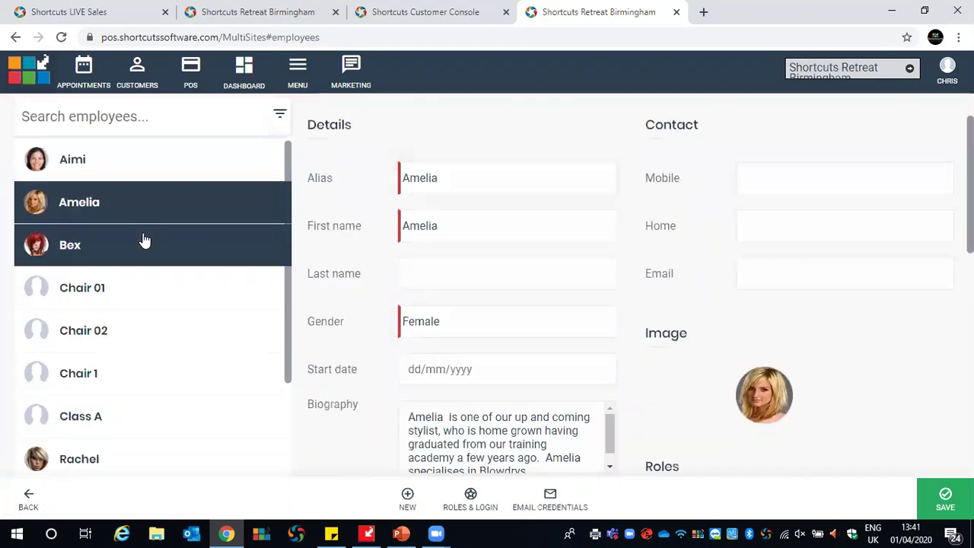
click(145, 241)
click(143, 287)
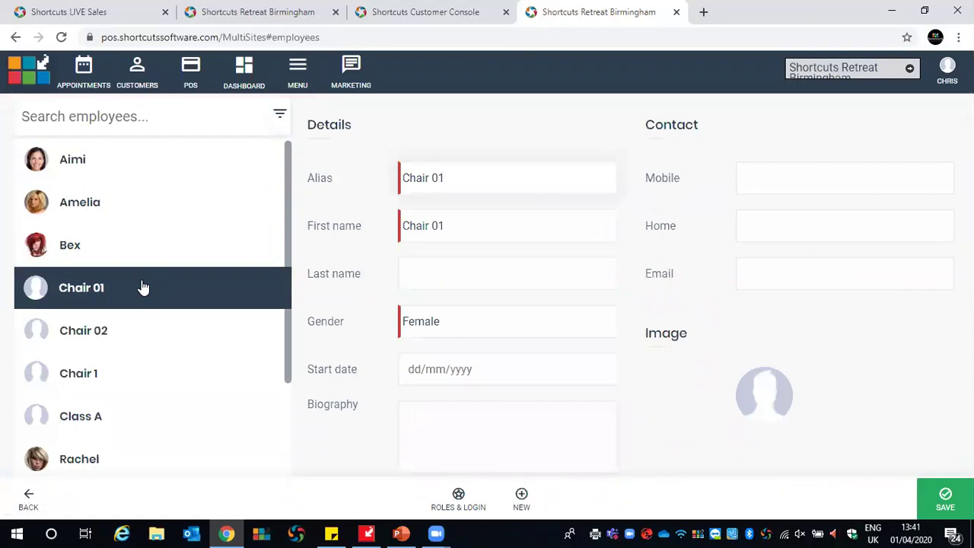
click(122, 323)
click(111, 458)
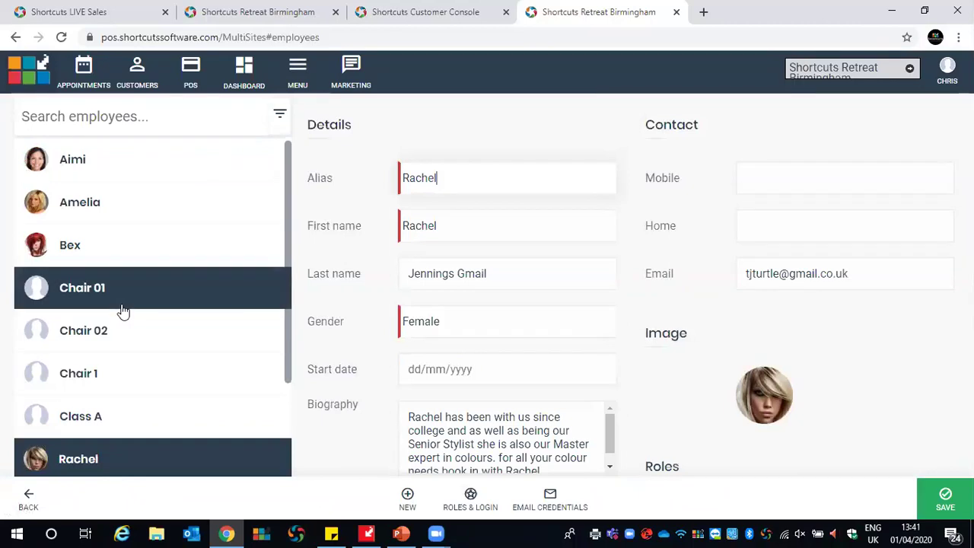
scroll(123, 312, down, 2)
click(108, 400)
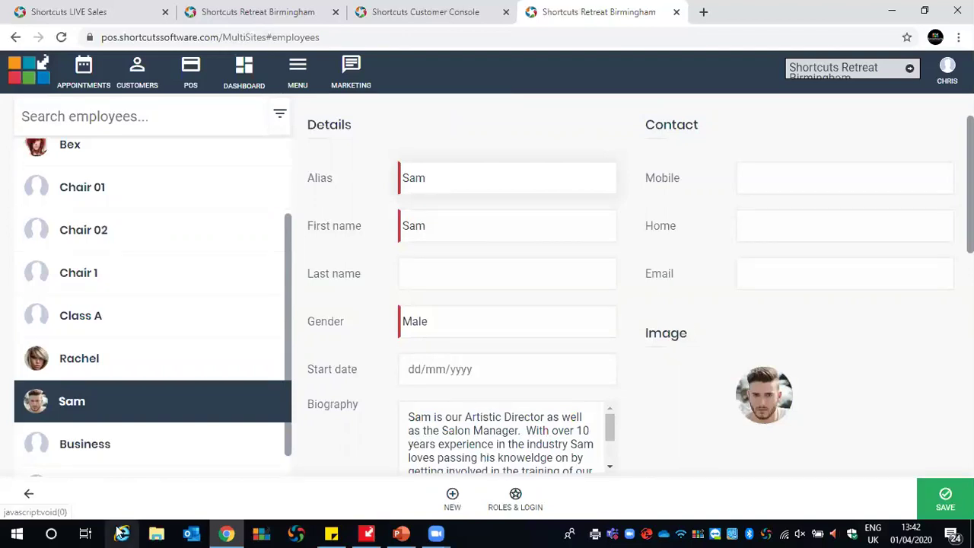
click(65, 358)
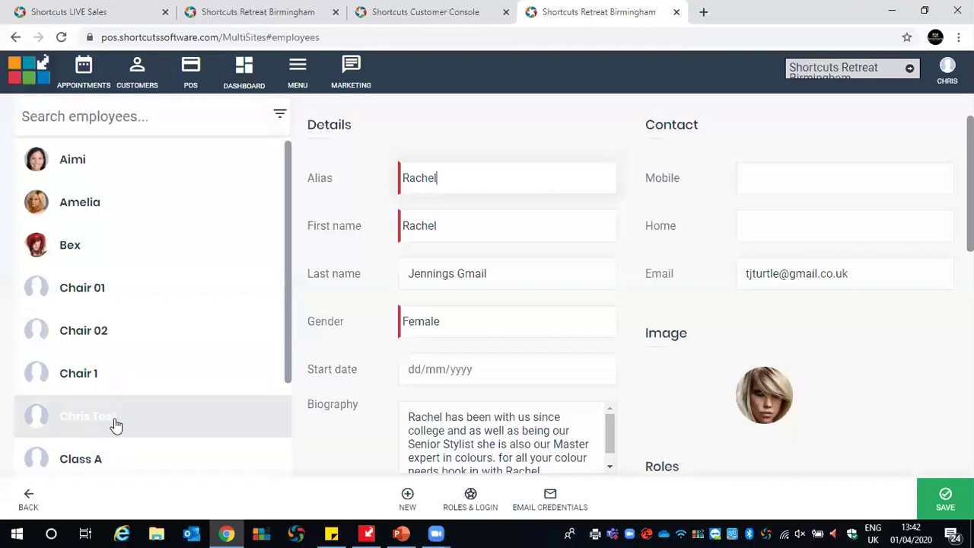
scroll(114, 426, down, 2)
click(84, 417)
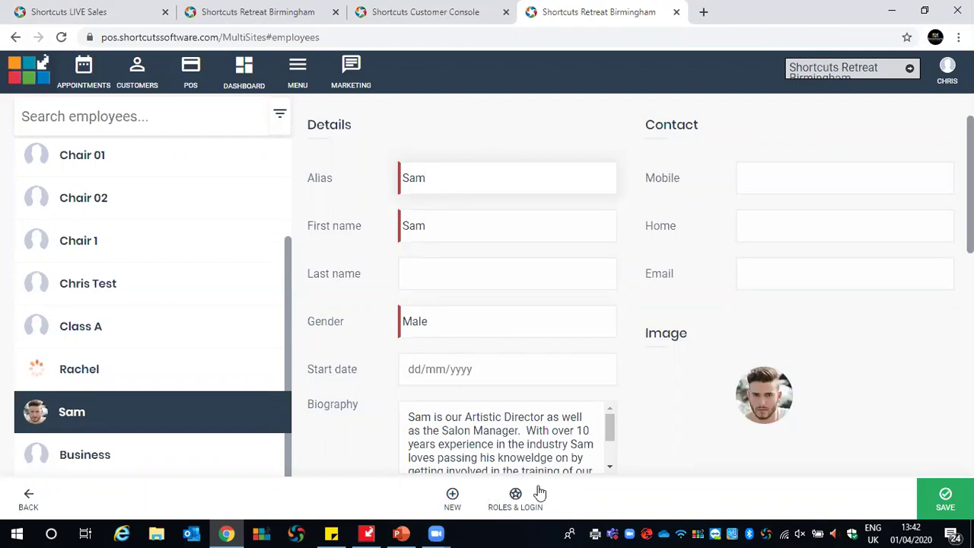
Open the employee's Roles & Login settings and turn on login access
click(515, 496)
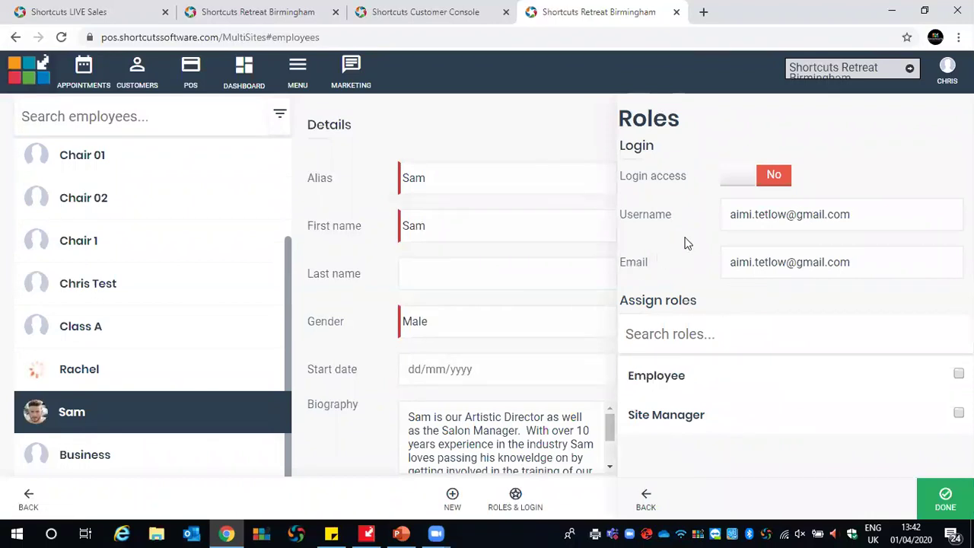
click(736, 183)
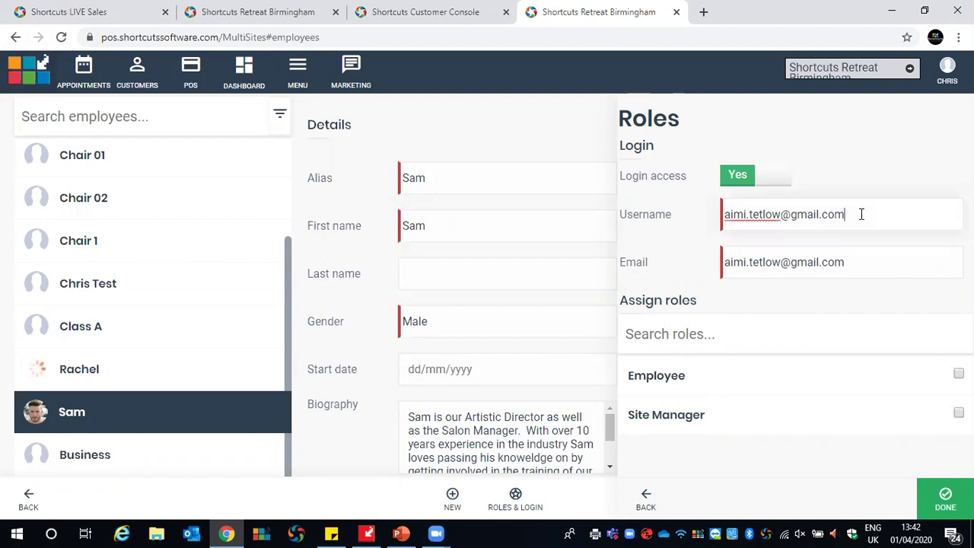
click(872, 257)
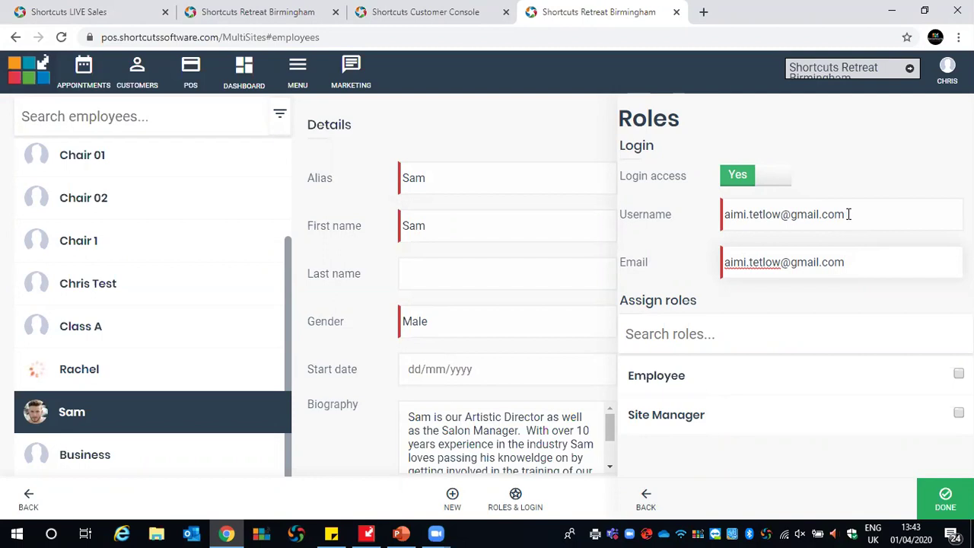
Replace the username and login e-mail with the employee's work e-mail address at the shortcuts domain
drag(849, 214, 725, 216)
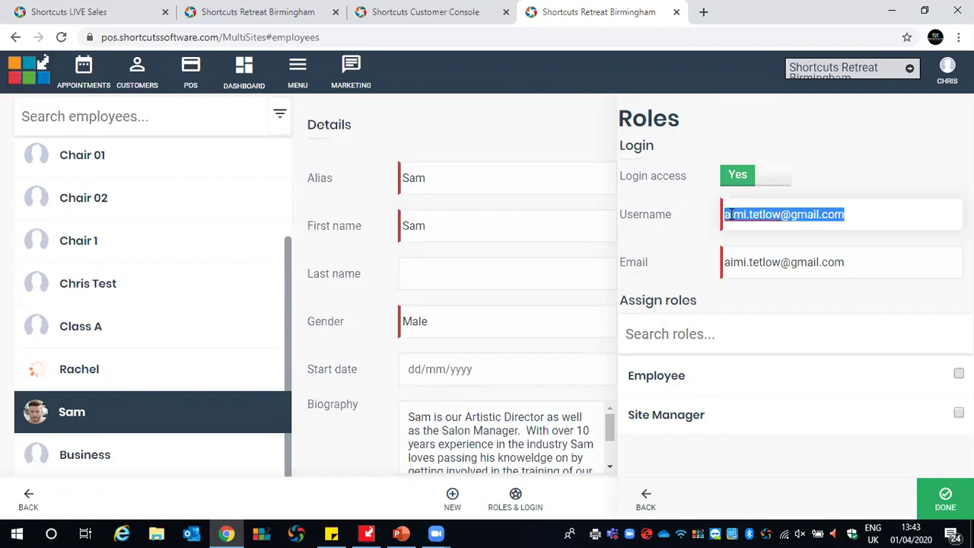
click(858, 218)
key(BackSpace)
key(BackSpace)
key(BackSpace)
key(BackSpace)
key(BackSpace)
key(BackSpace)
key(BackSpace)
key(BackSpace)
key(BackSpace)
key(BackSpace)
key(BackSpace)
key(BackSpace)
key(BackSpace)
key(BackSpace)
key(BackSpace)
key(BackSpace)
key(BackSpace)
key(BackSpace)
key(BackSpace)
key(BackSpace)
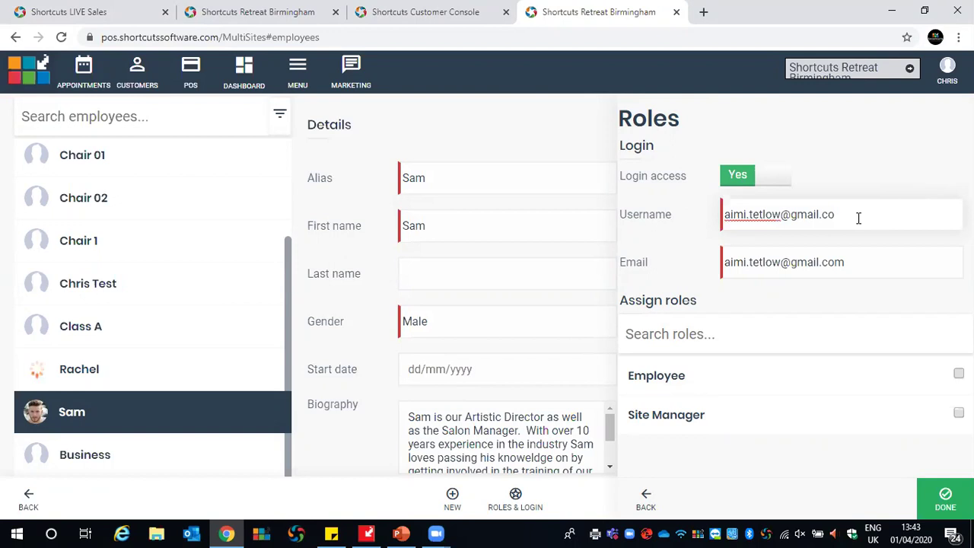
key(BackSpace)
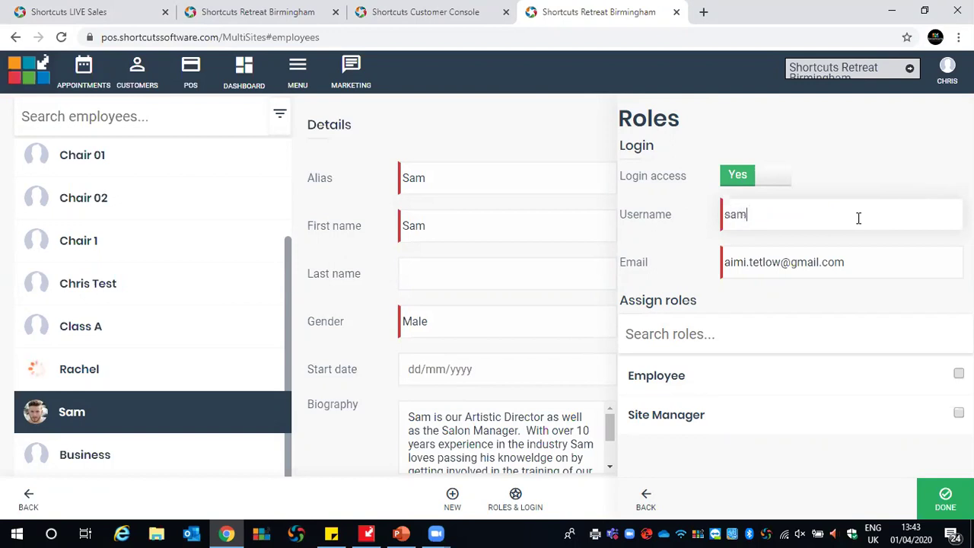
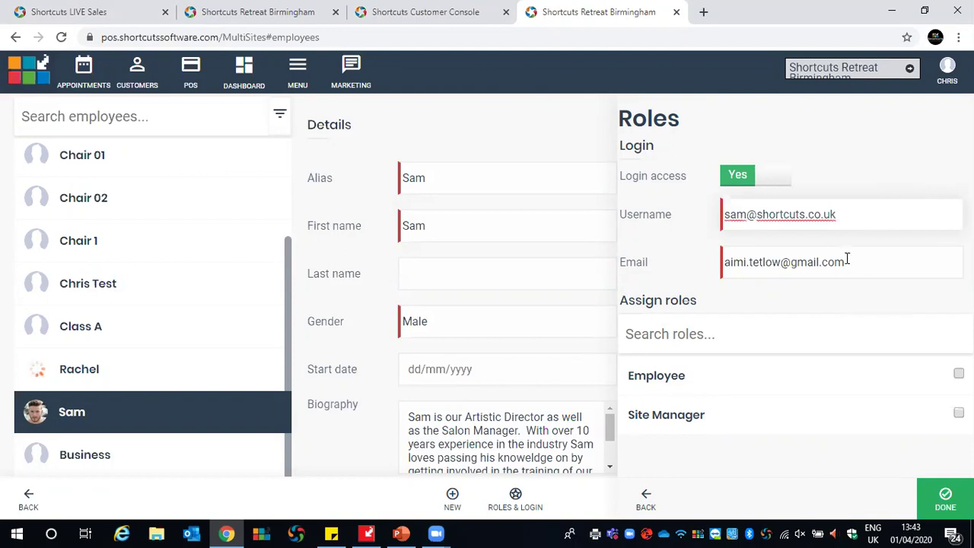
drag(846, 262, 725, 262)
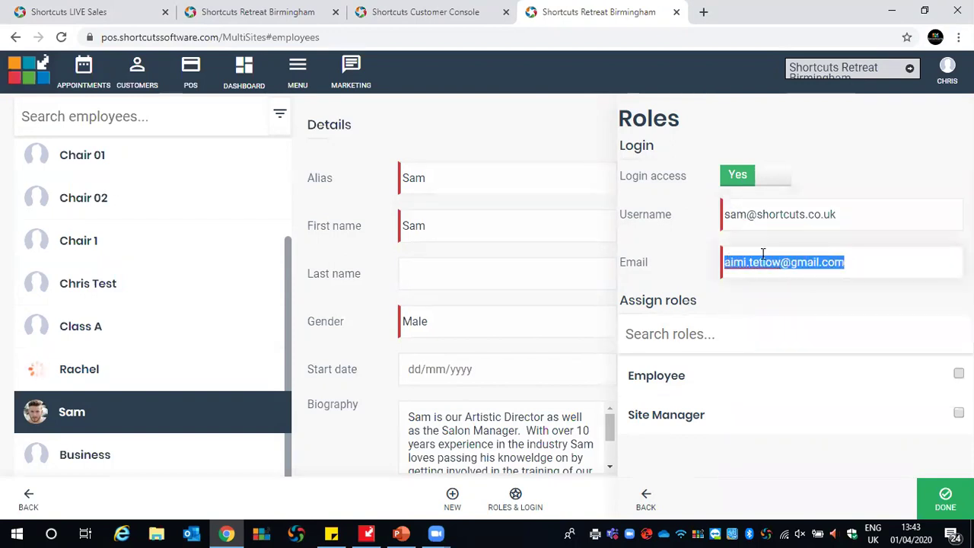
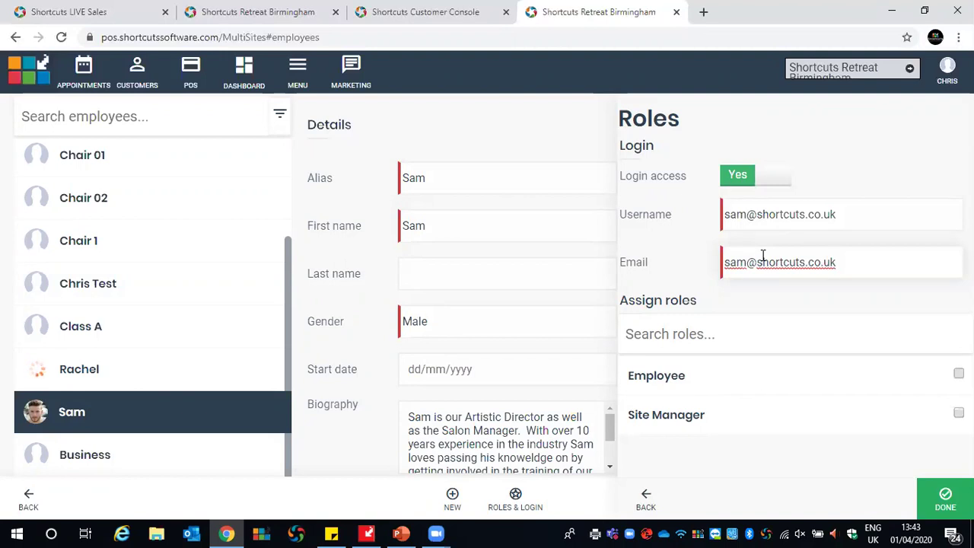
click(841, 213)
click(864, 260)
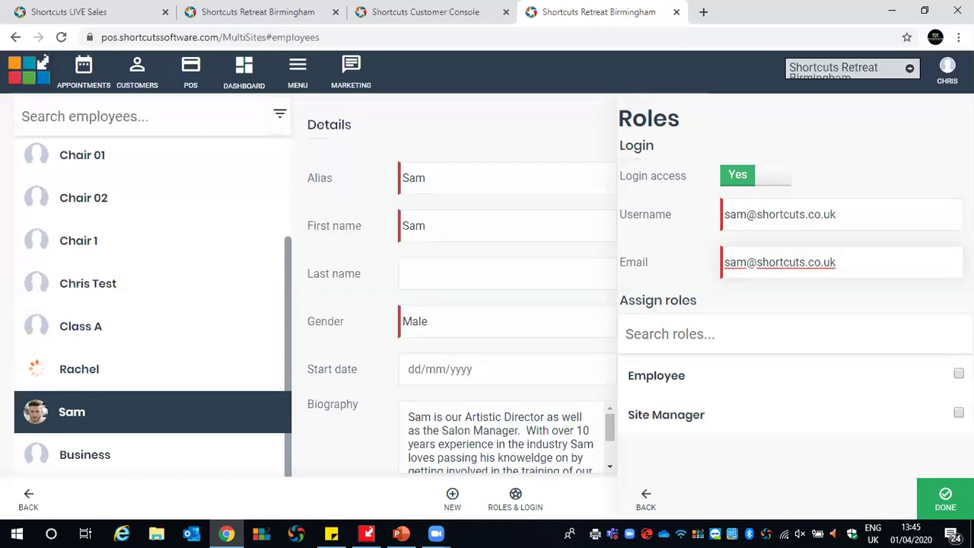
Tick the Employee role, save the login, and acknowledge the username updated at all sites
click(957, 374)
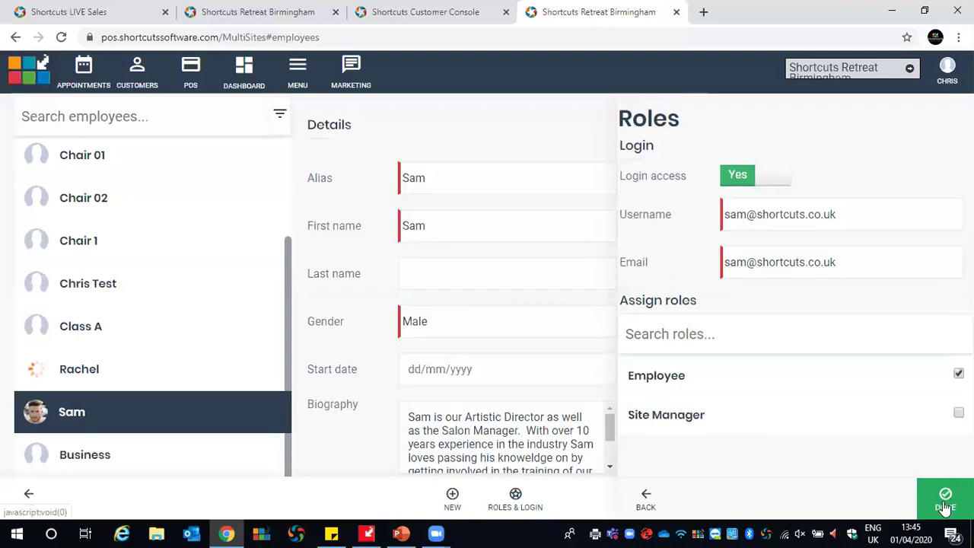
click(943, 505)
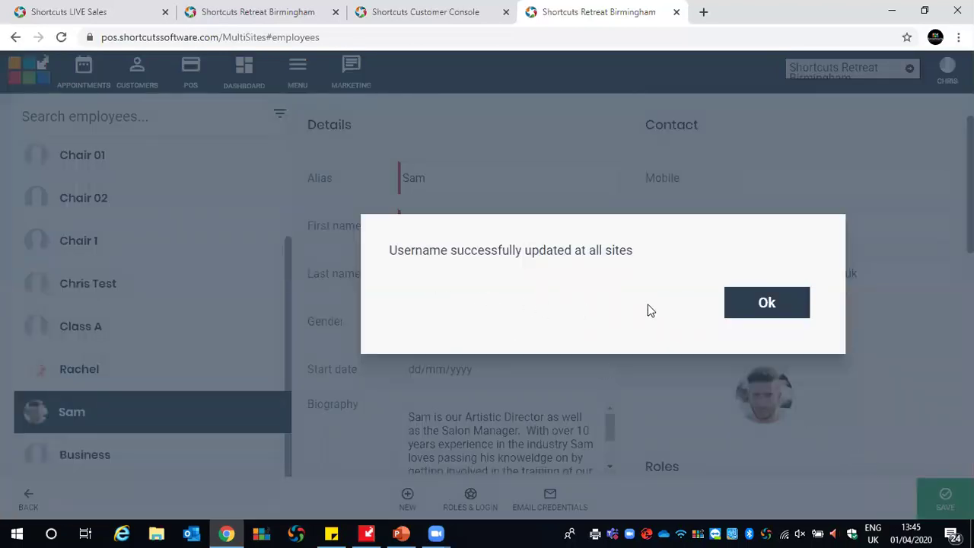
click(740, 310)
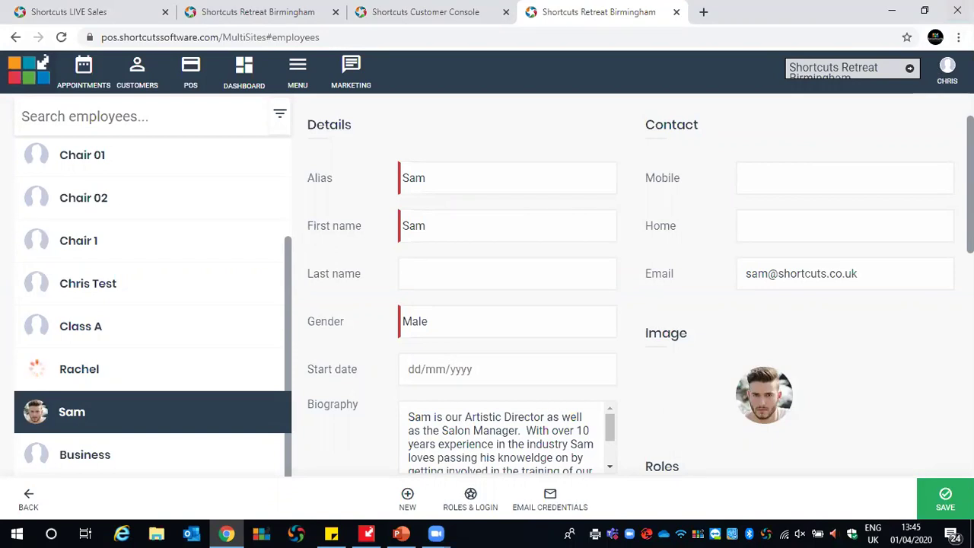
click(946, 76)
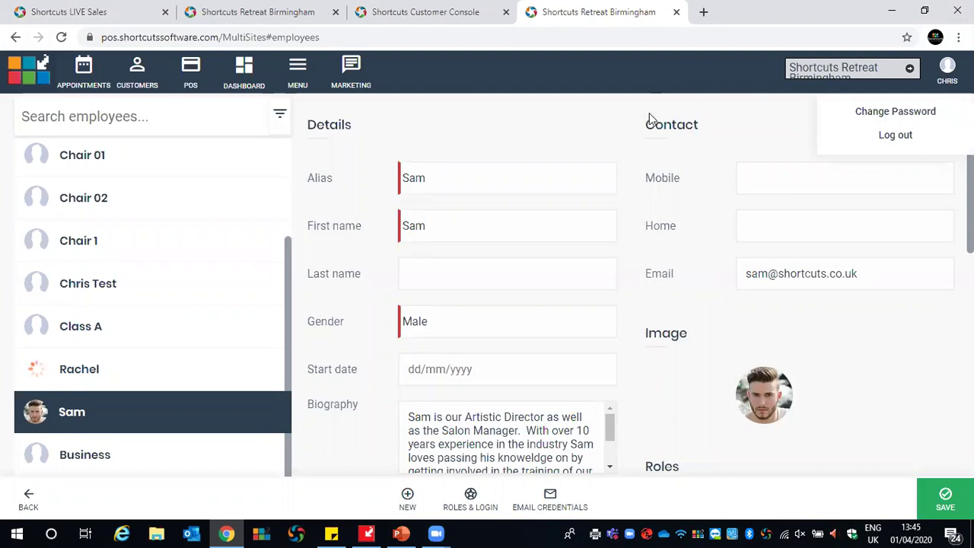
click(609, 118)
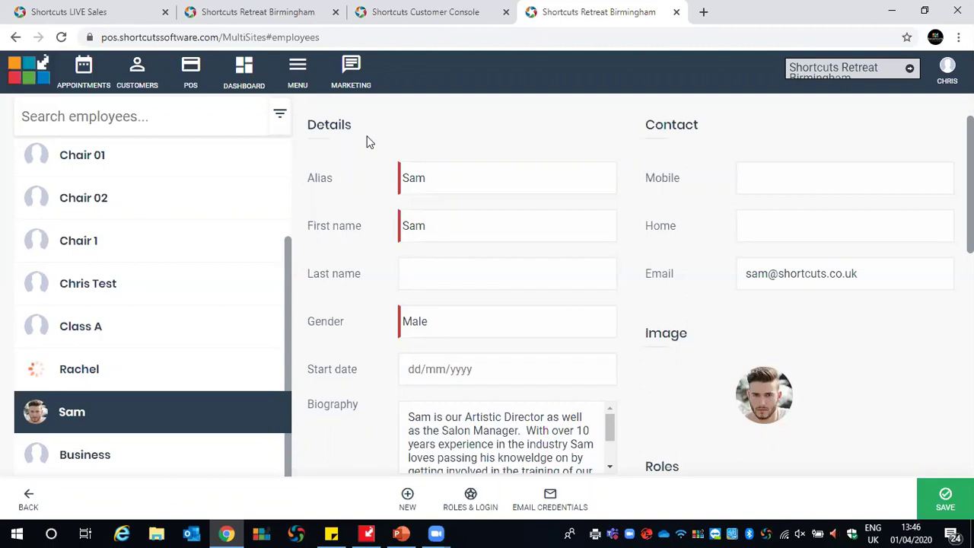
Open Role Setup from MENU > General settings > Roles to view the Employee role
click(294, 71)
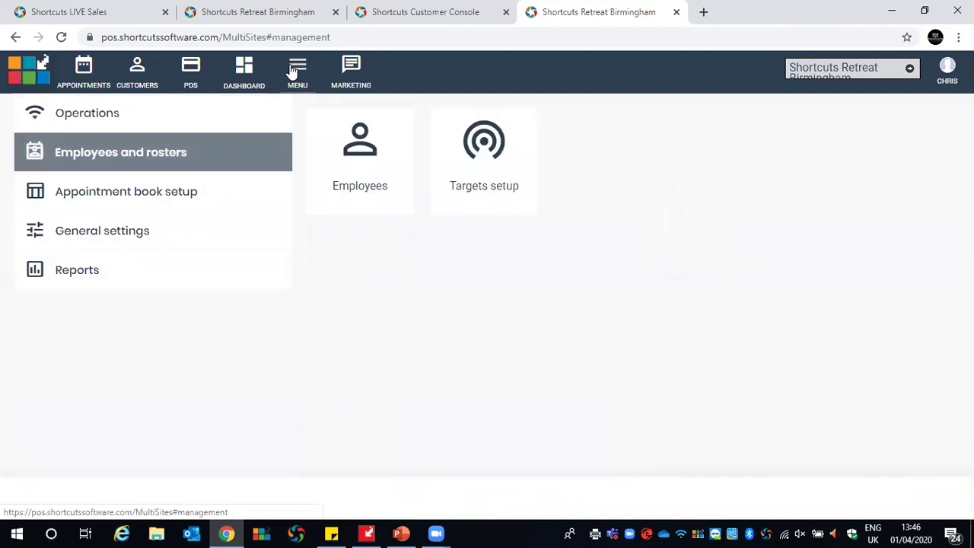
click(96, 244)
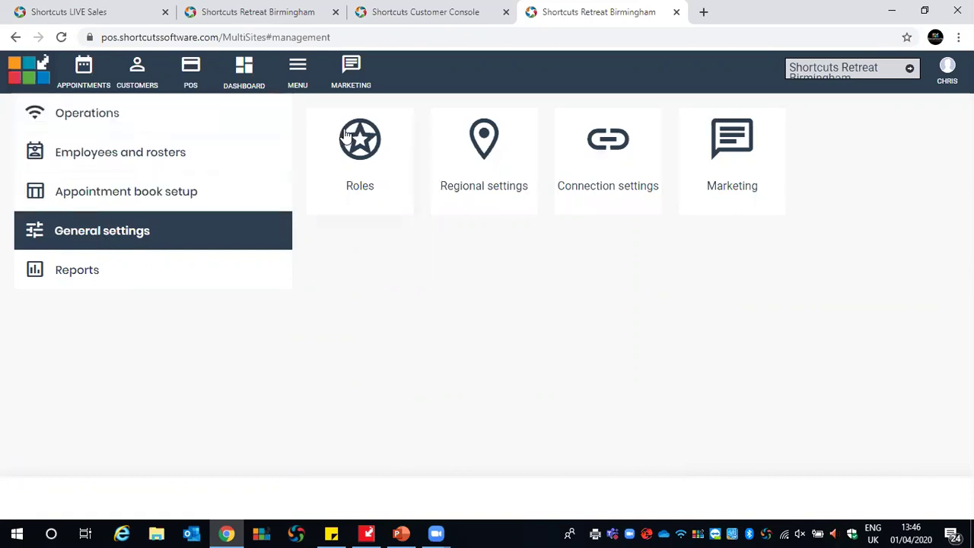
click(354, 152)
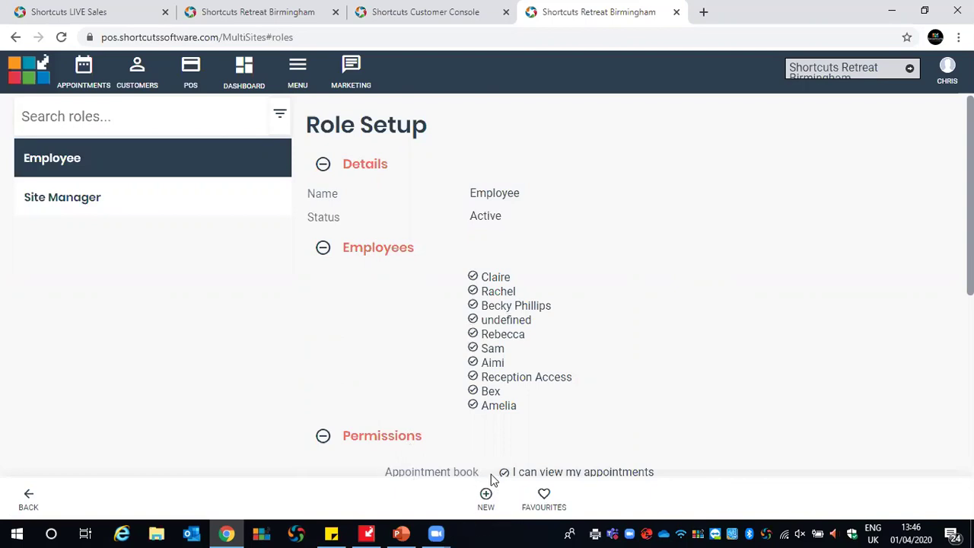
Create a new role named 'Head Receptionist' and save it
click(487, 505)
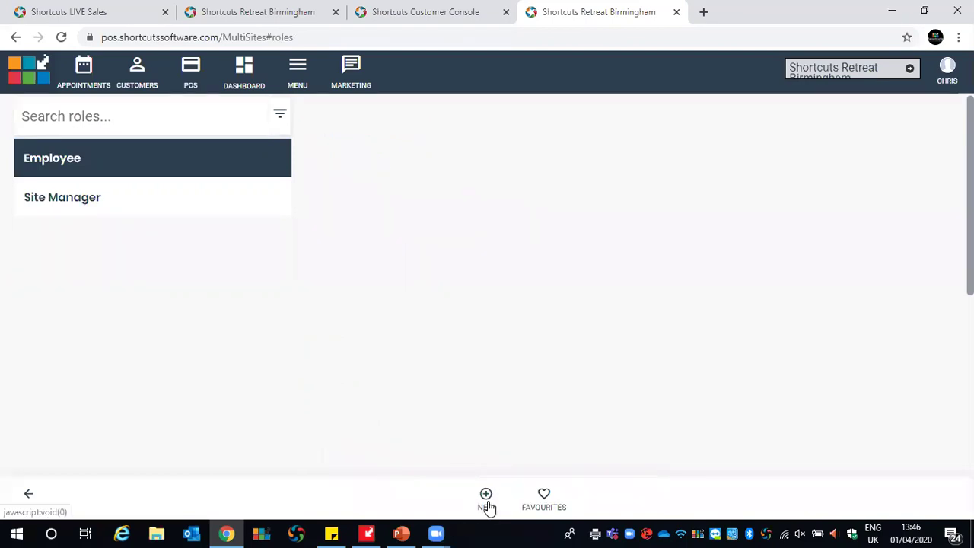
drag(603, 184, 457, 187)
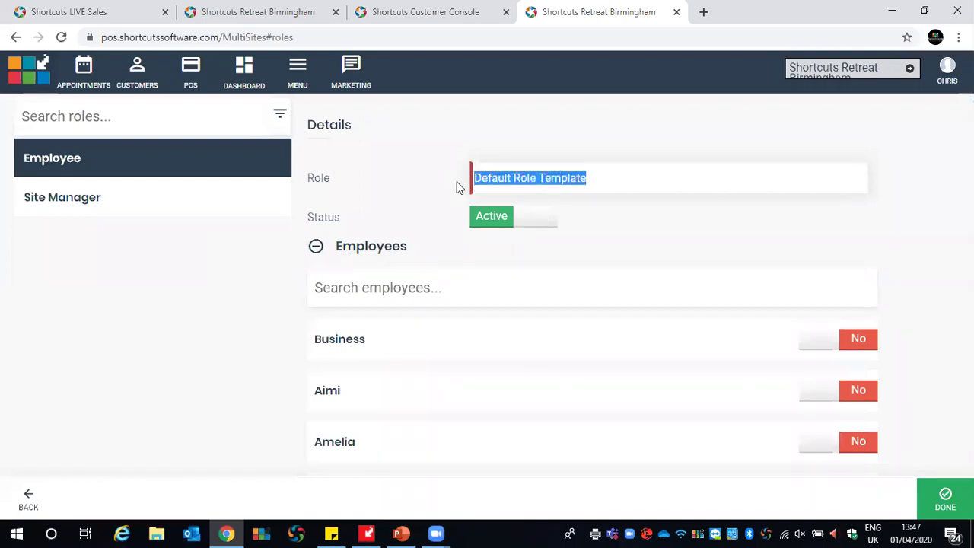
text(He)
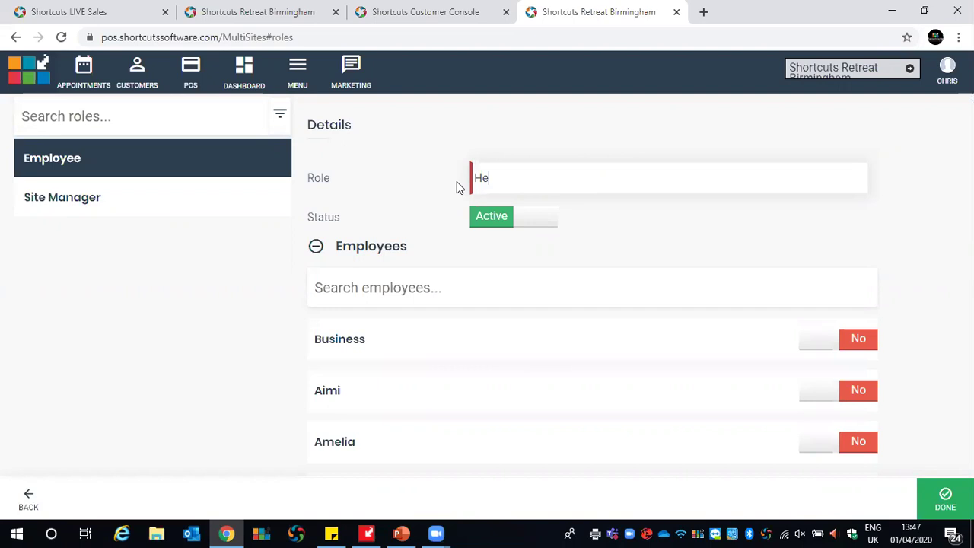
text(ad Receptionist)
scroll(623, 307, down, 1)
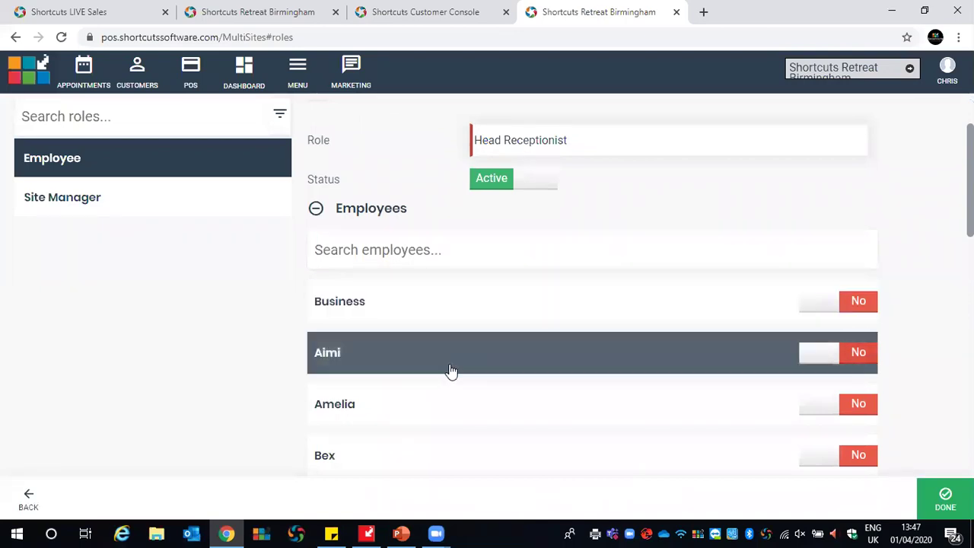
scroll(457, 324, down, 2)
scroll(458, 324, down, 3)
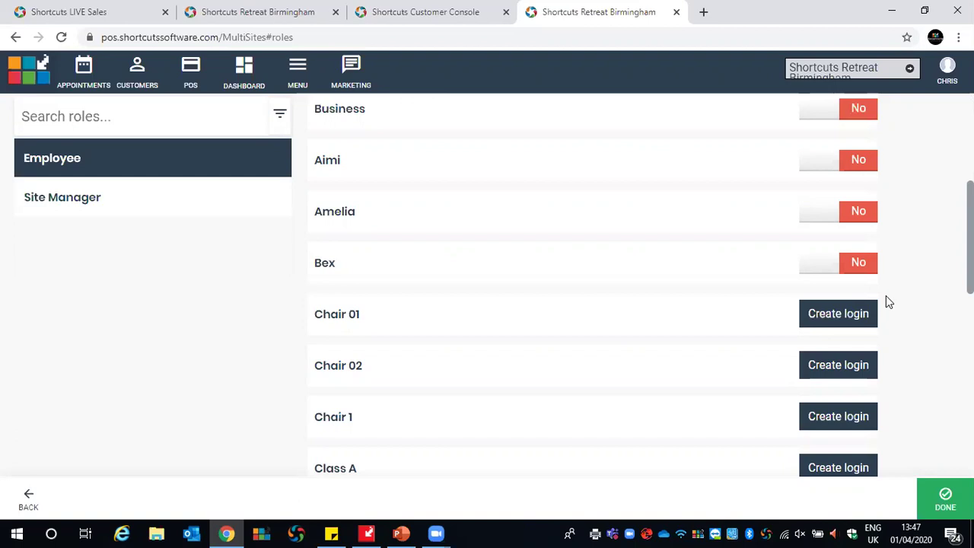
click(947, 502)
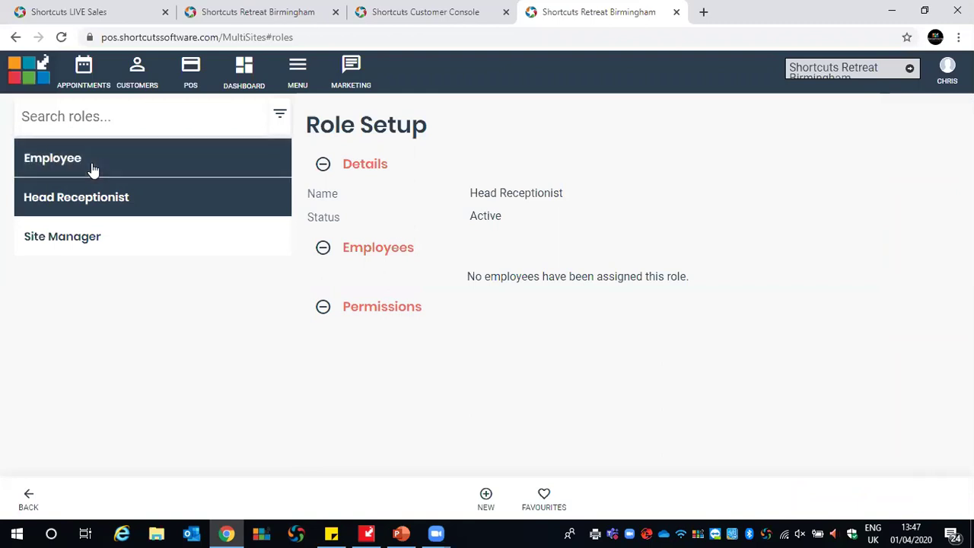
Select the Employee role and scroll down to its permission categories
click(91, 168)
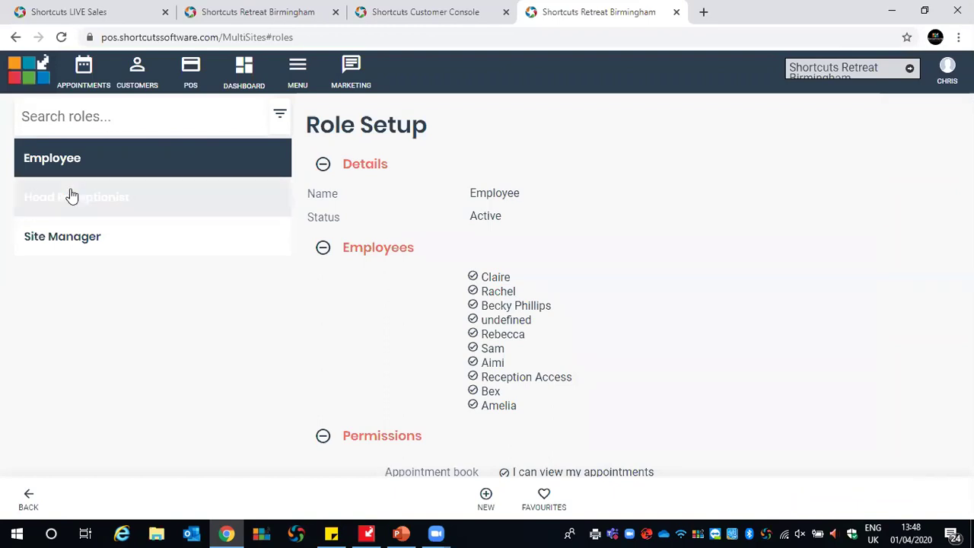
scroll(521, 215, down, 3)
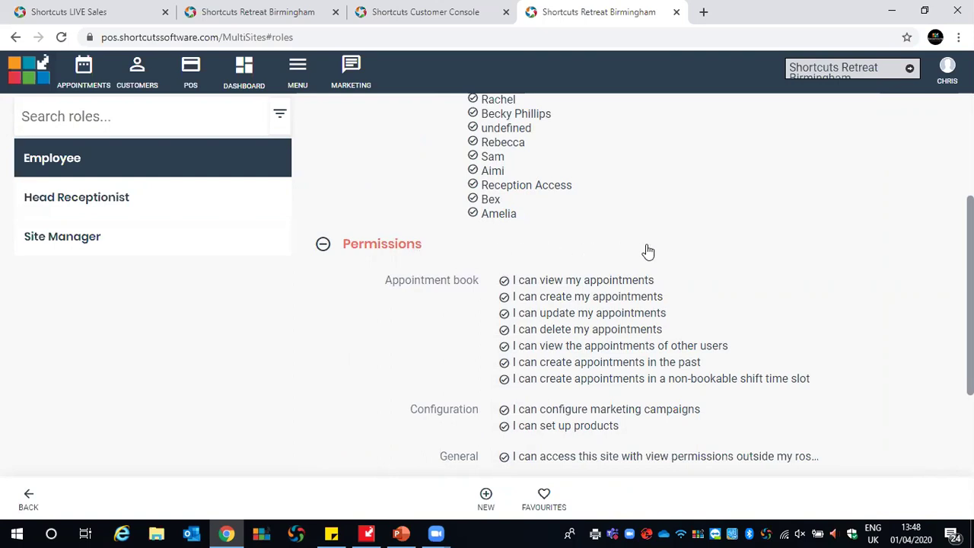
scroll(662, 266, down, 1)
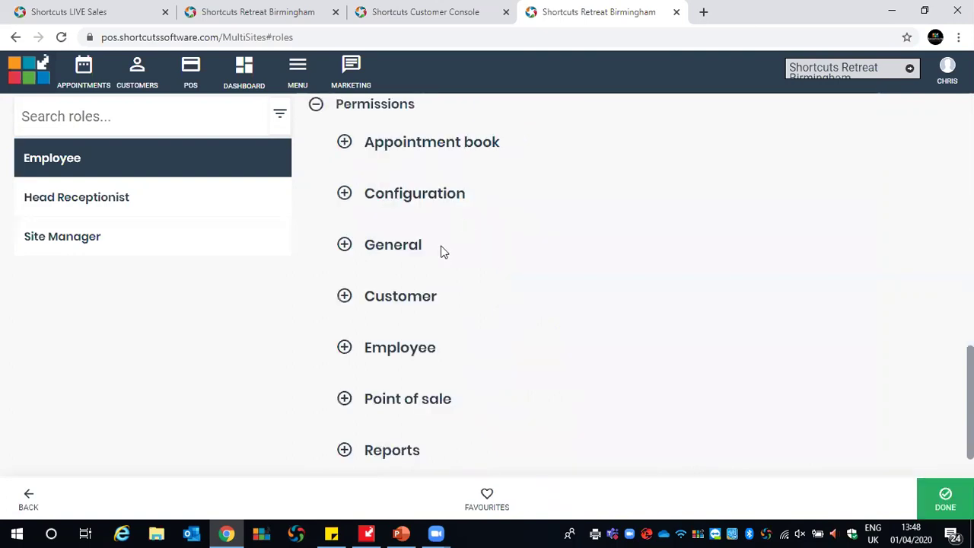
Set create, update and delete other users' appointments and 'I can create tasks' to Yes, then save
click(345, 145)
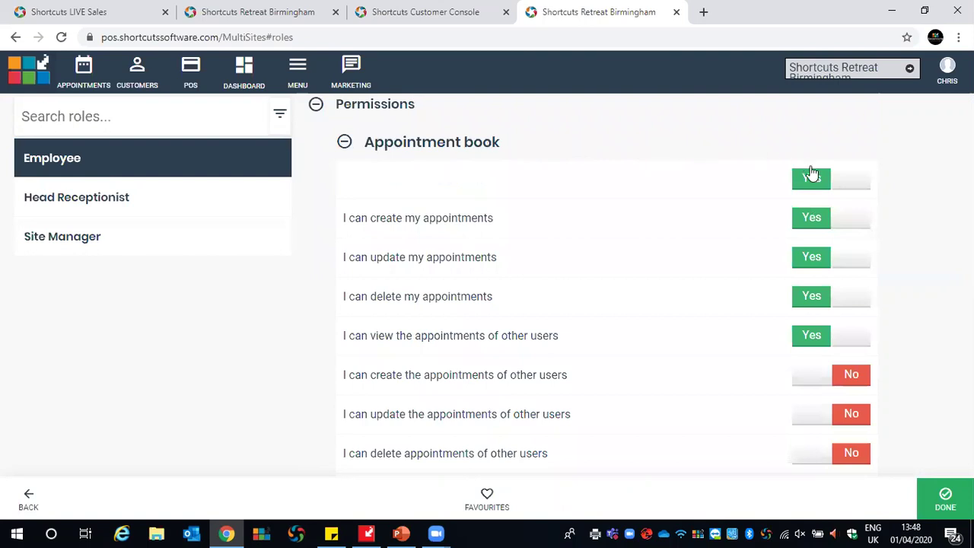
click(844, 381)
click(813, 388)
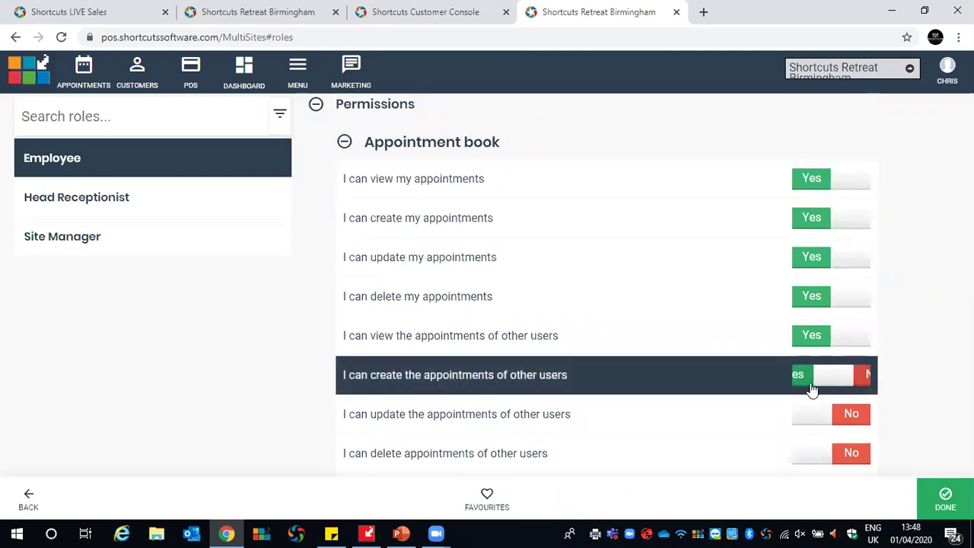
click(848, 390)
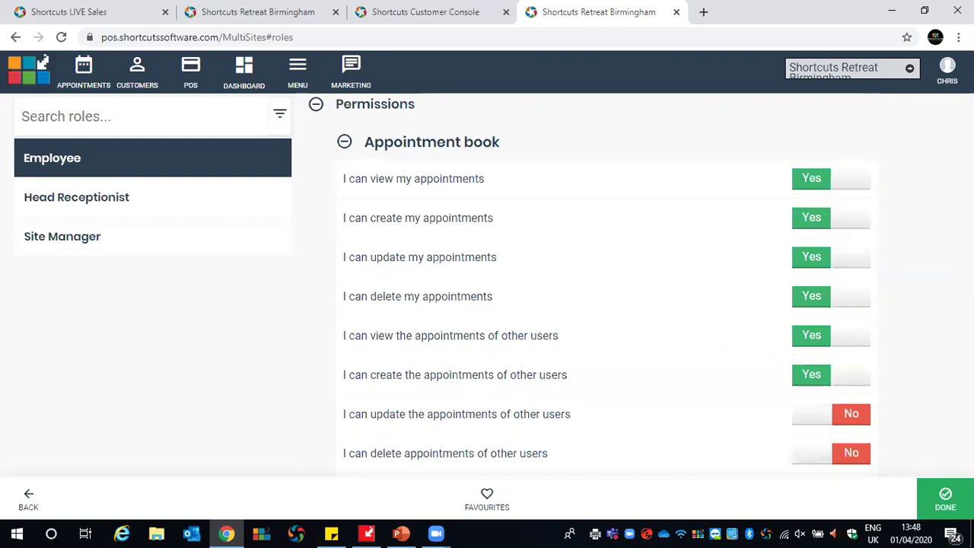
scroll(928, 231, down, 6)
scroll(928, 231, up, 3)
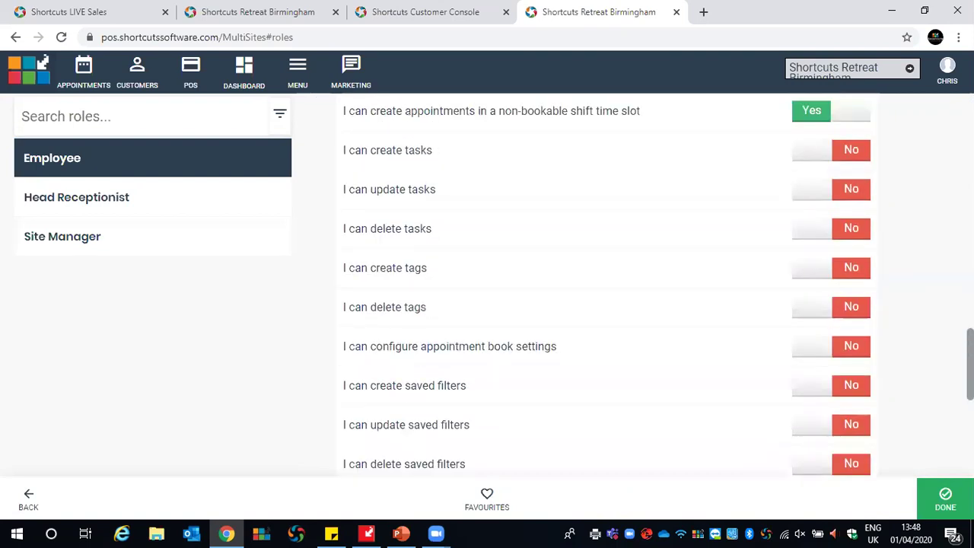
click(811, 140)
click(808, 175)
click(815, 294)
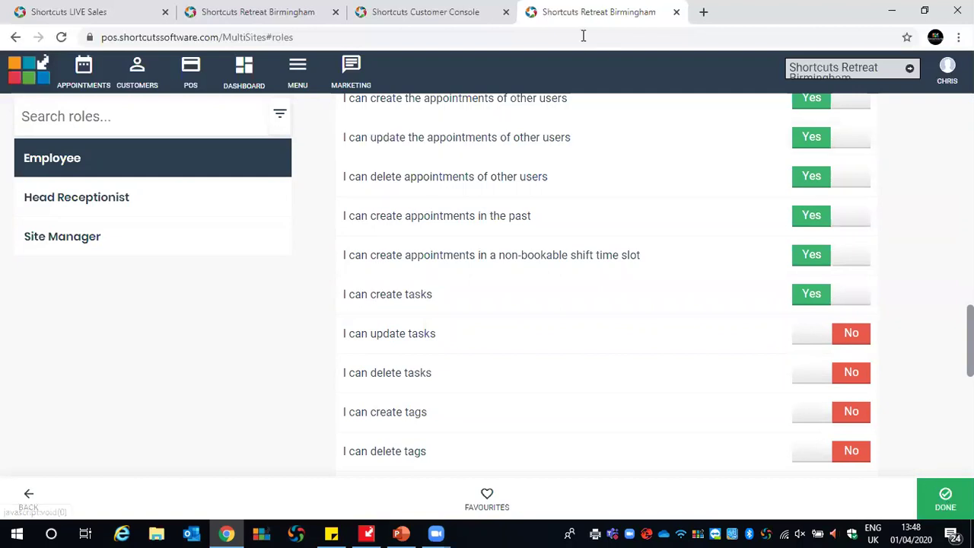
click(945, 499)
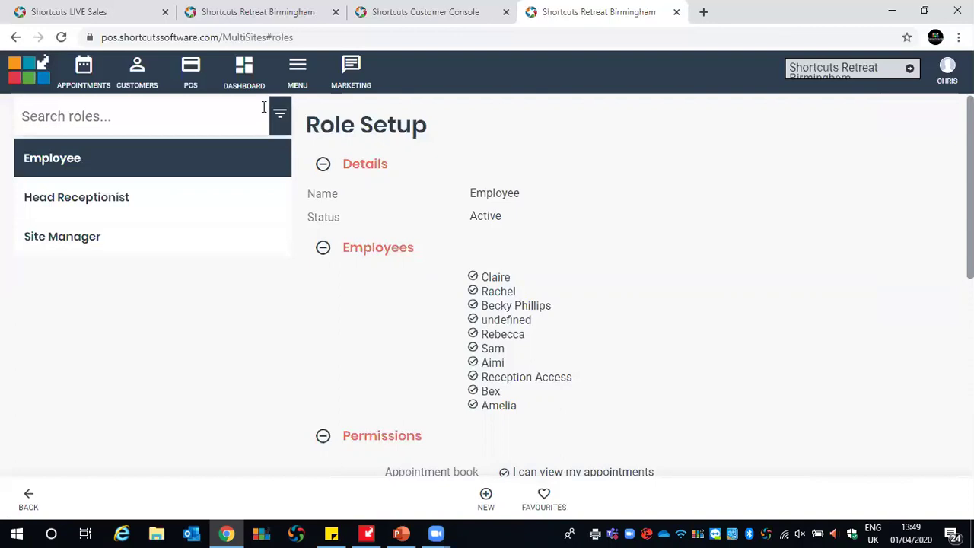
Open the Dashboard and check its 01/12/2019–25/03/2020 date range and single-site selection
click(245, 69)
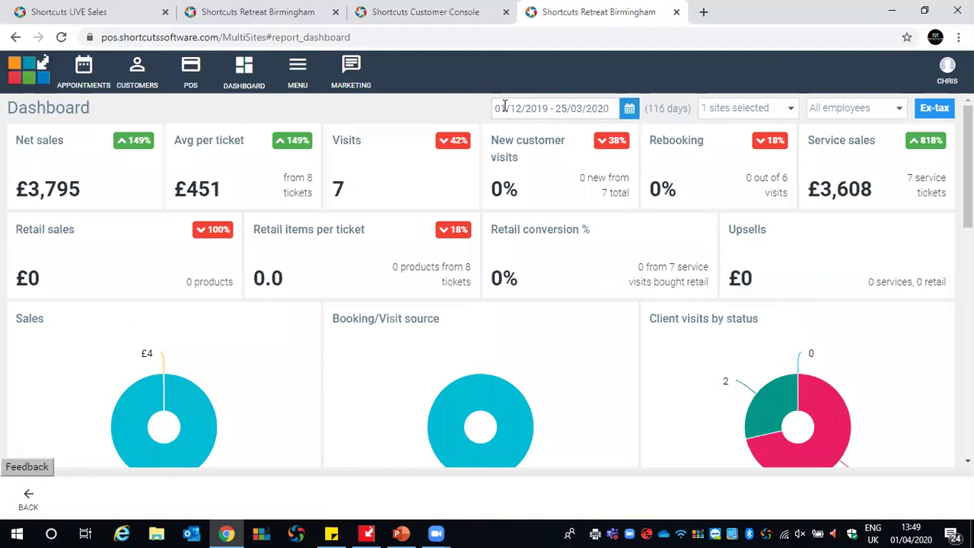
click(627, 111)
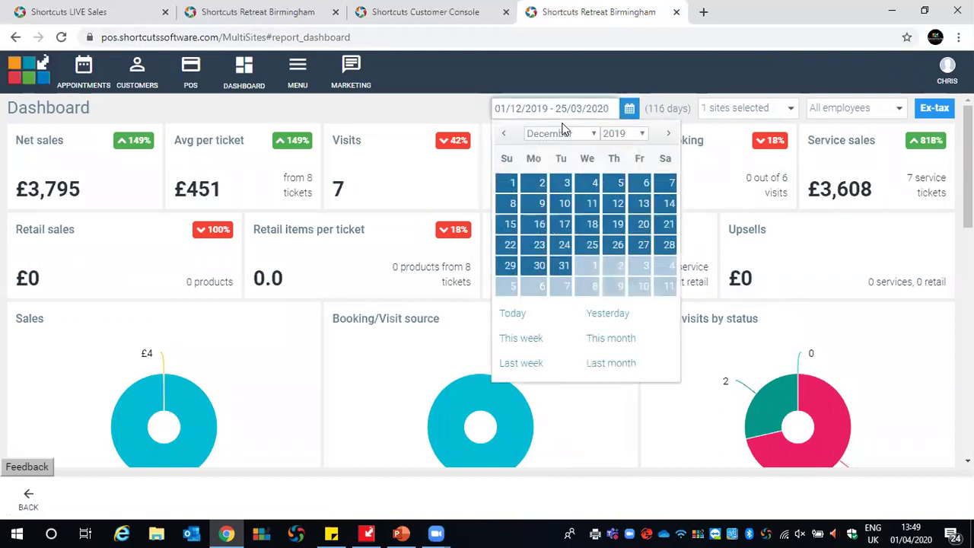
click(468, 116)
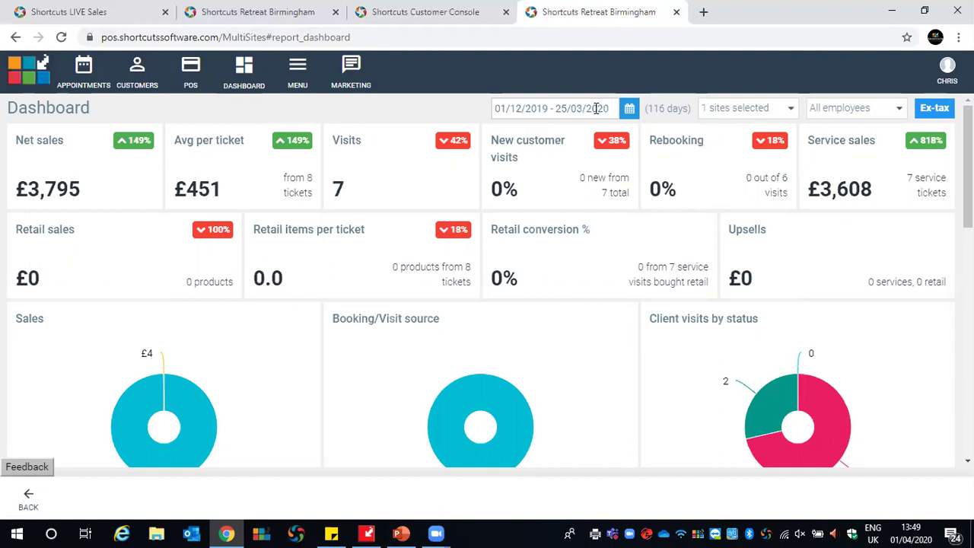
click(789, 111)
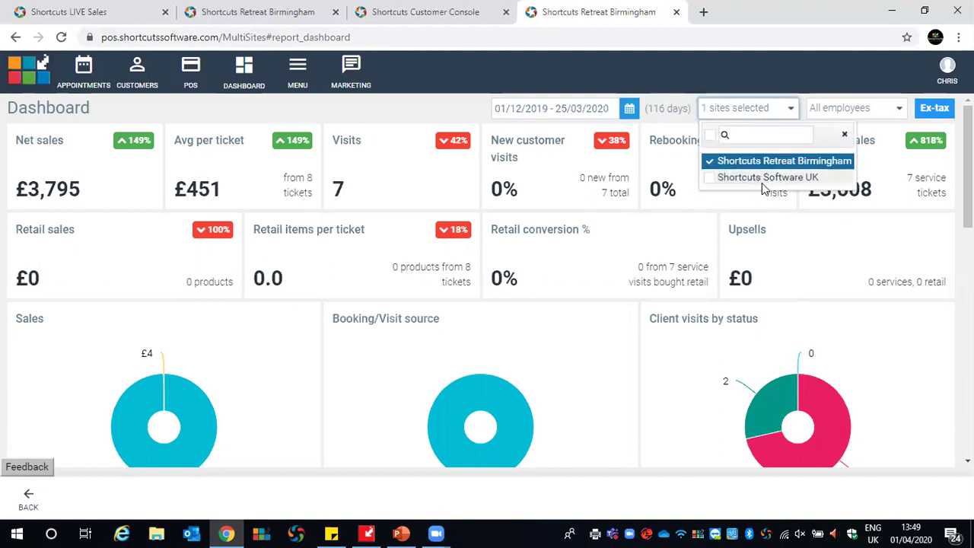
click(468, 120)
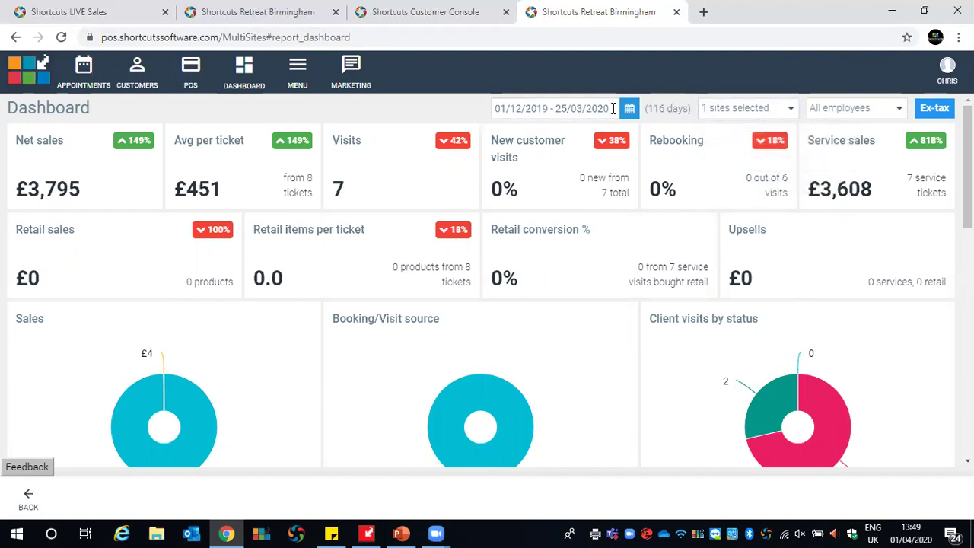
Glance at the employee filter list, then scroll down to the Sales, Booking/Visit source and Client visits charts
click(891, 111)
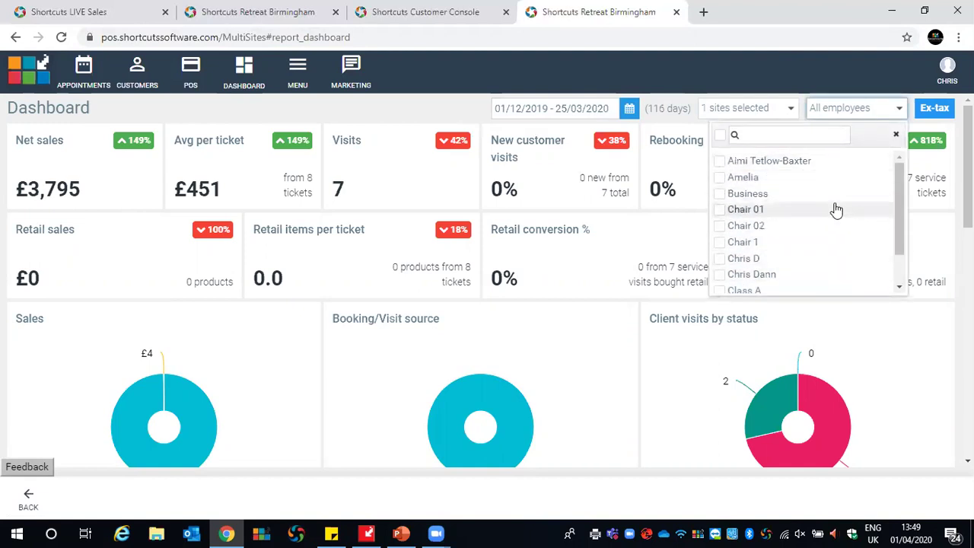
click(573, 132)
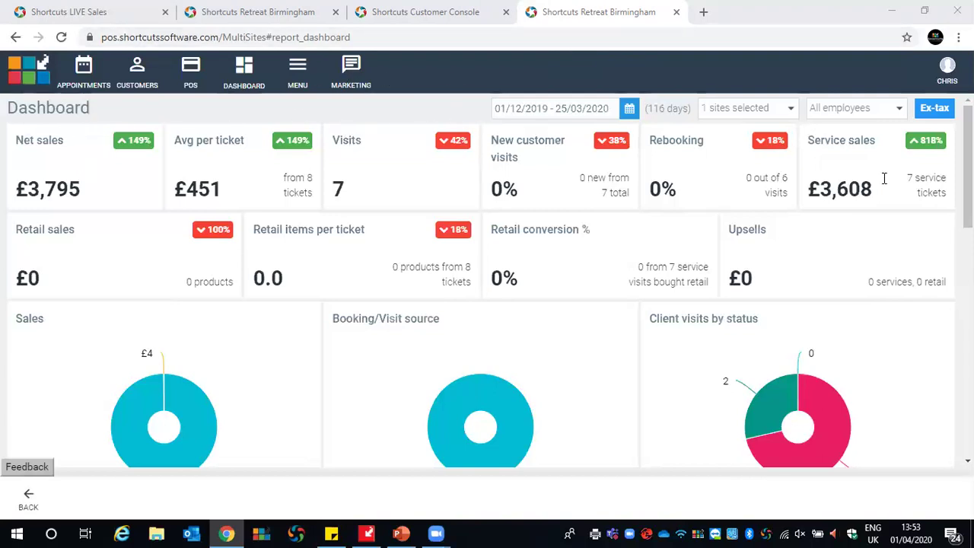
scroll(884, 178, down, 2)
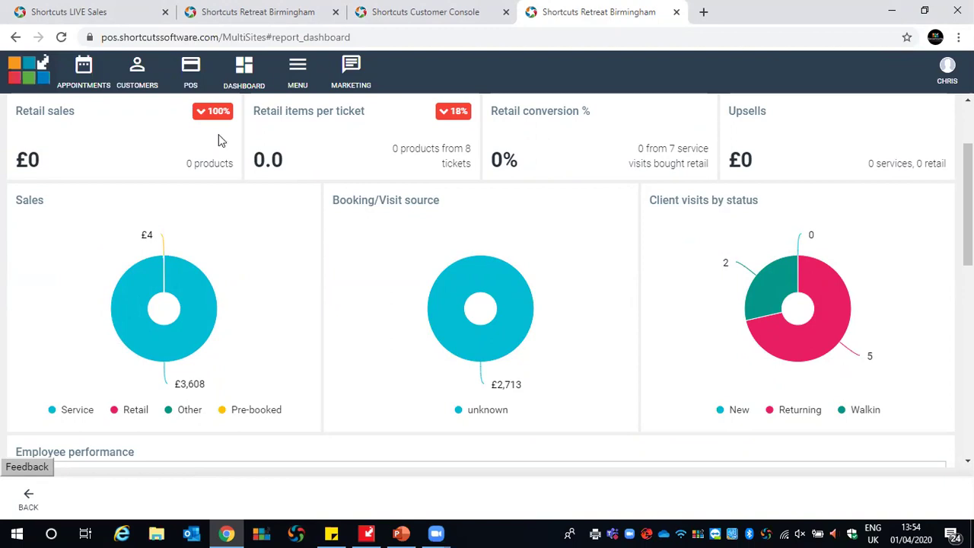
mouse_move(144, 251)
scroll(191, 393, up, 2)
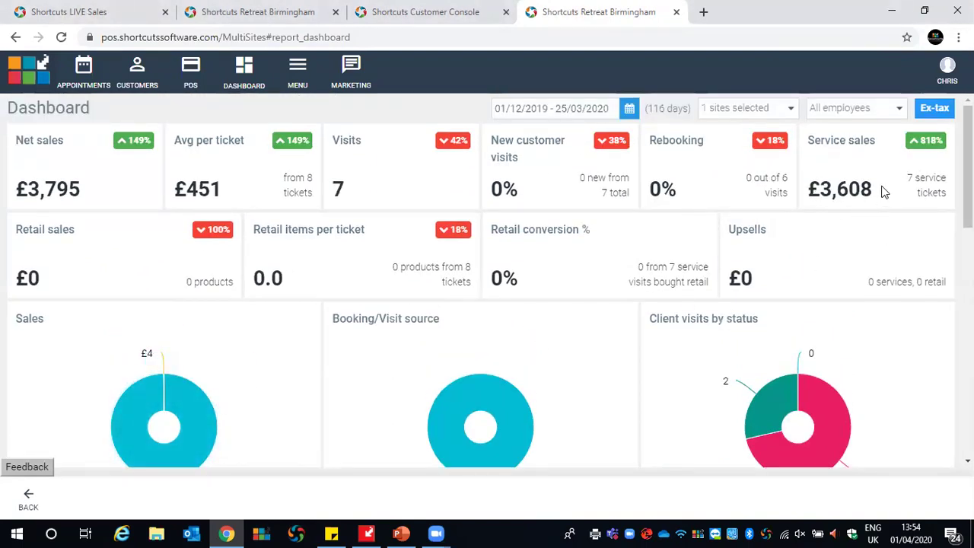
scroll(852, 187, down, 3)
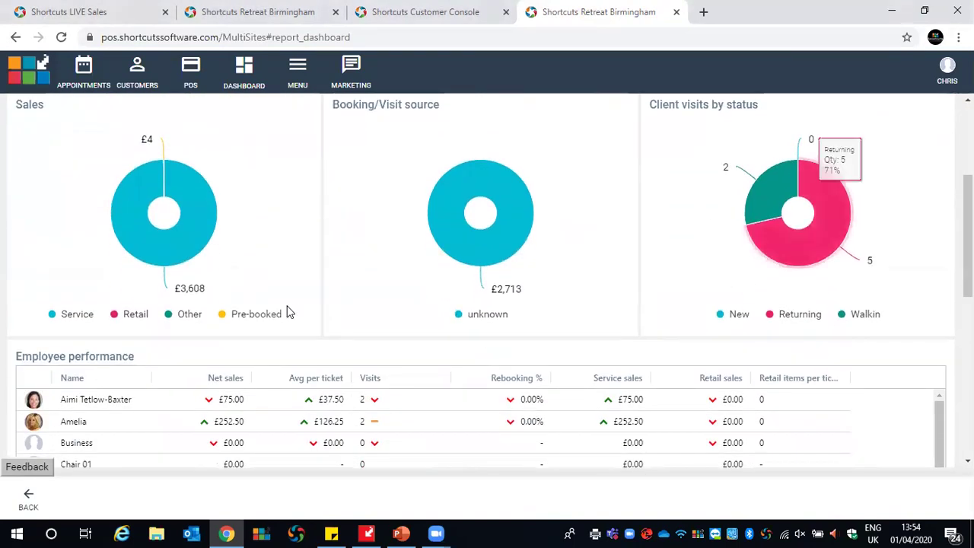
scroll(287, 311, up, 1)
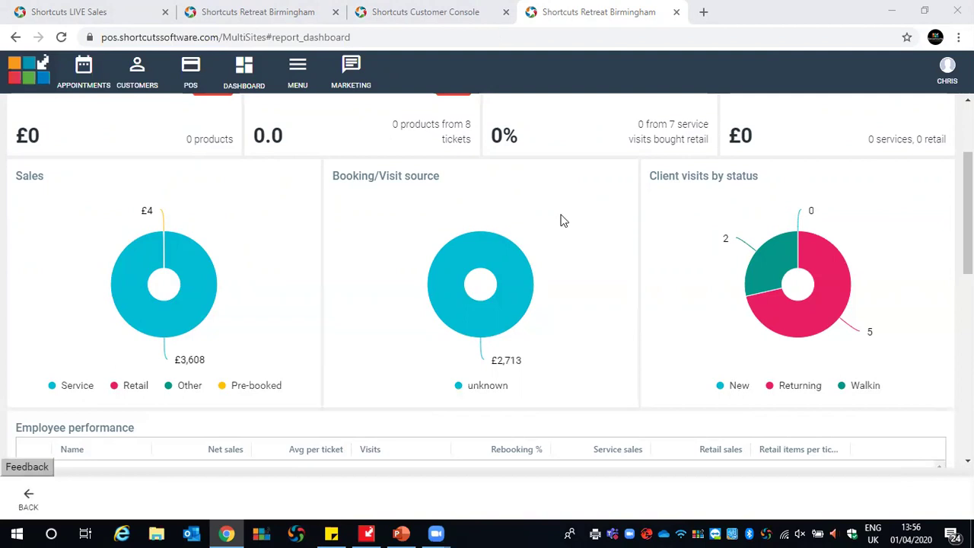
Scroll past the Booking/Visit source chart down to the Employee performance table
scroll(561, 220, down, 3)
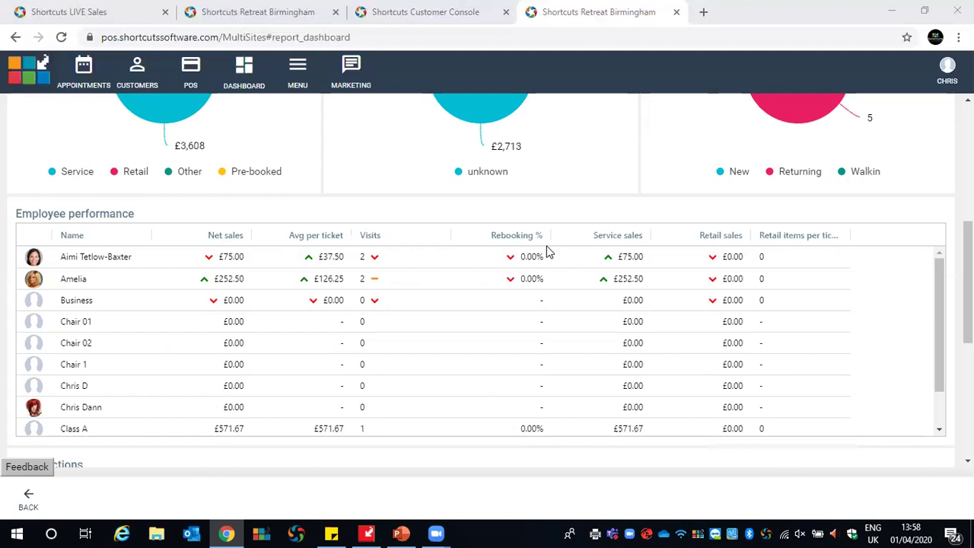
Widen the 'Retail items per ticket' column so its full header title is visible
drag(848, 233, 889, 235)
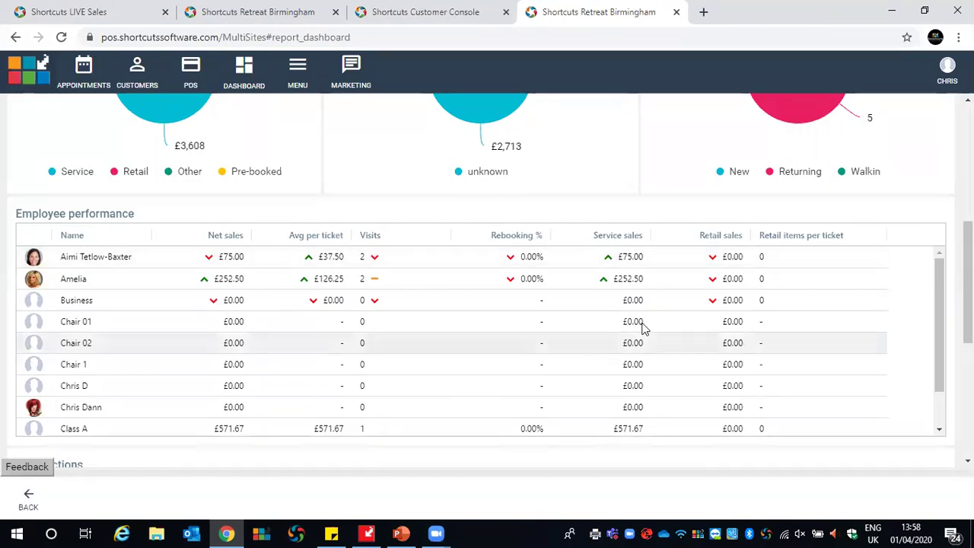
Scroll through the dashboard to review £3,795 net sales, 7 visits and the £451 average ticket
drag(967, 282, 967, 350)
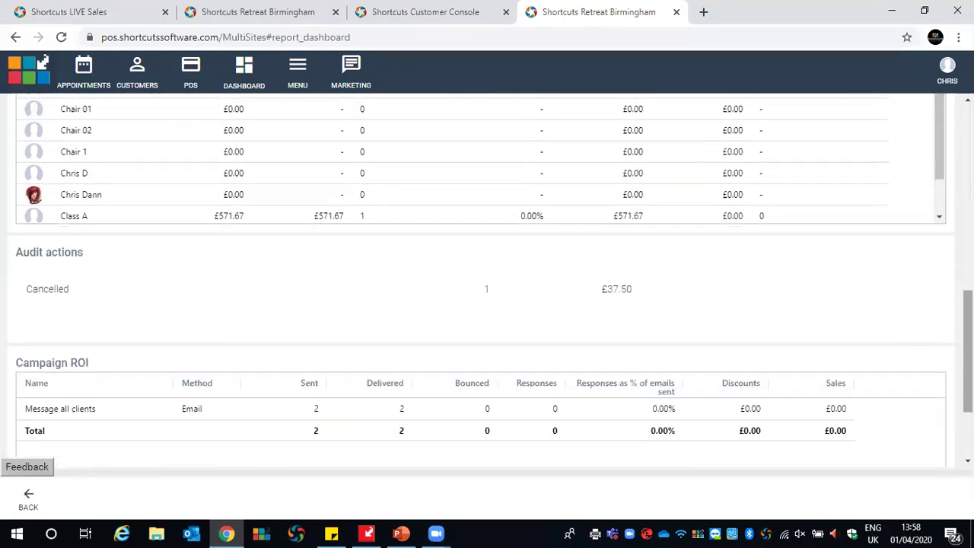
scroll(487, 274, up, 1)
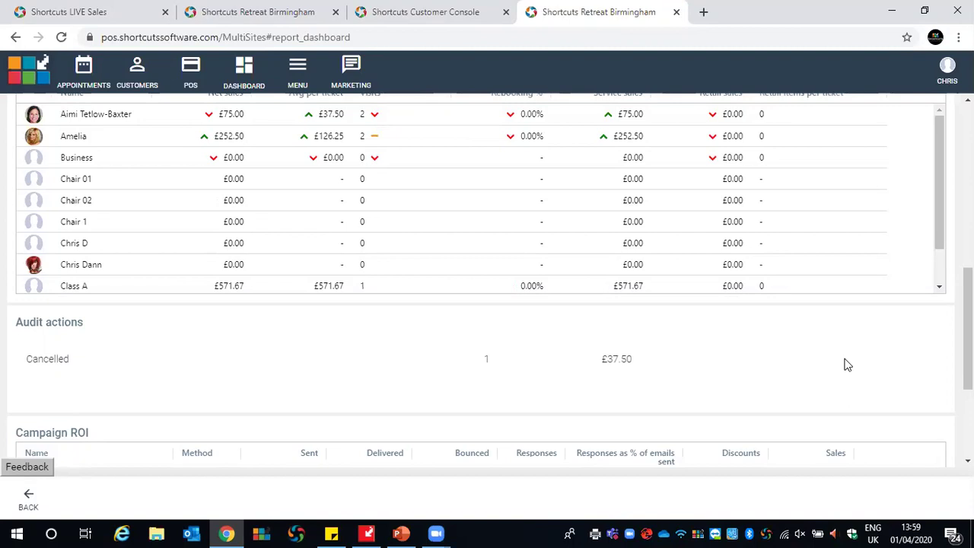
scroll(847, 365, down, 2)
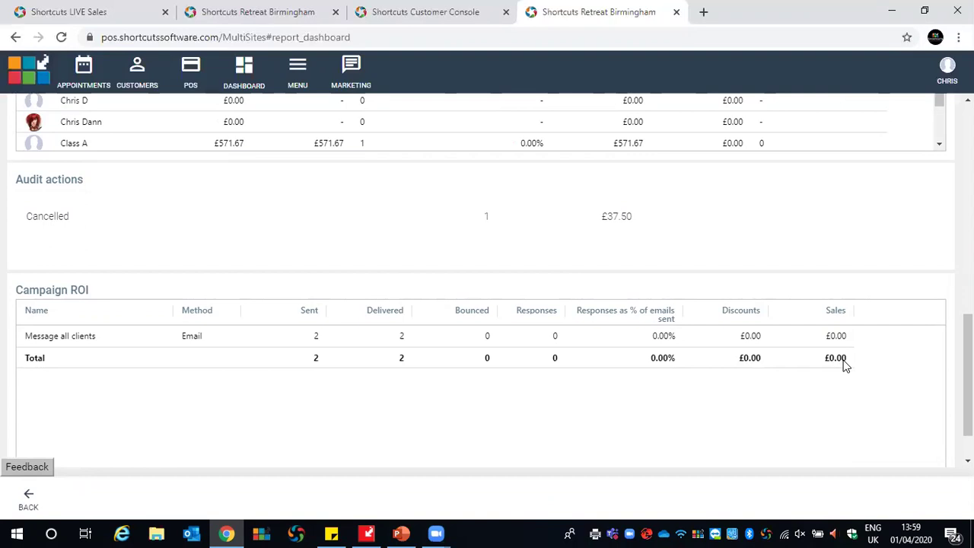
scroll(845, 366, up, 10)
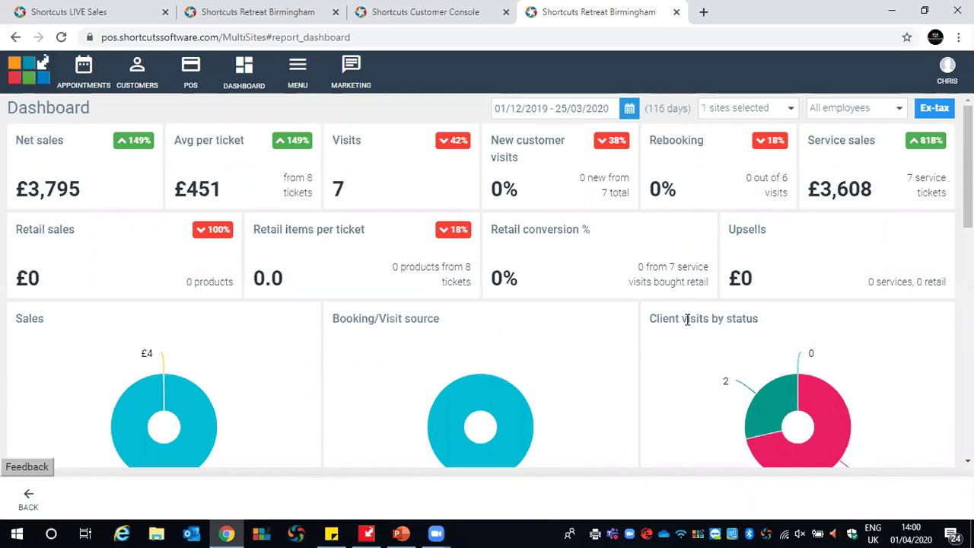
Go to MENU > Reports to list Employee productivity, Trading summary, Targets and other reports
click(299, 81)
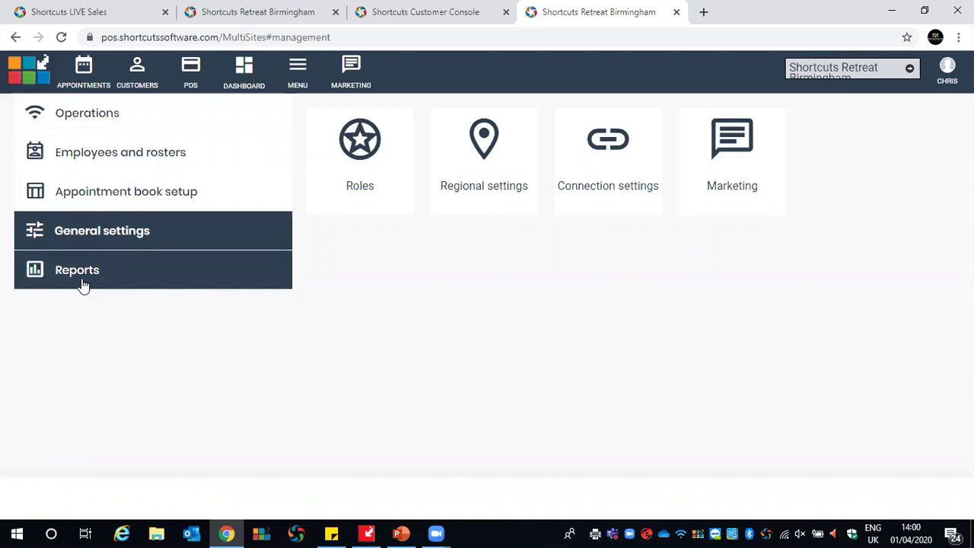
click(59, 283)
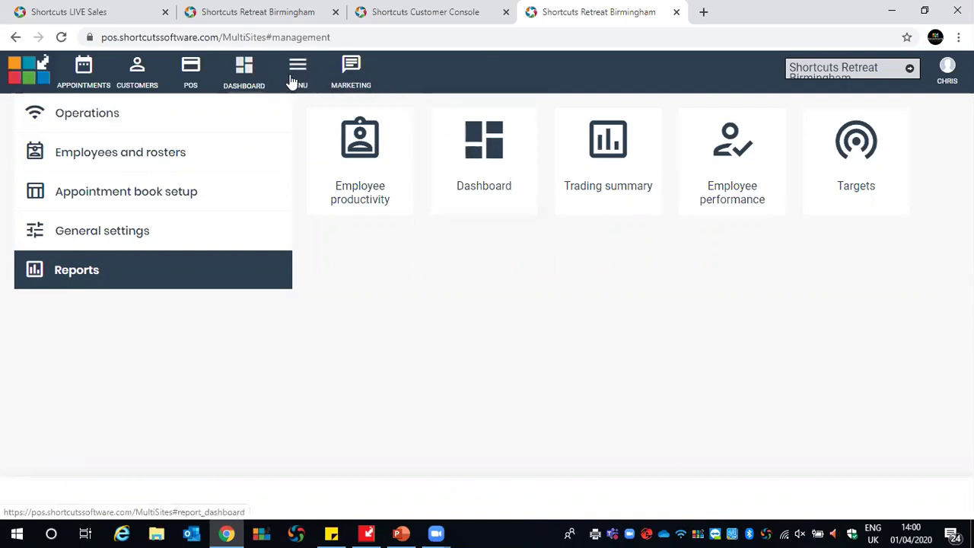
Open the Employee productivity report for 01/12/2019–25/03/2020 from the Reports tiles
click(343, 185)
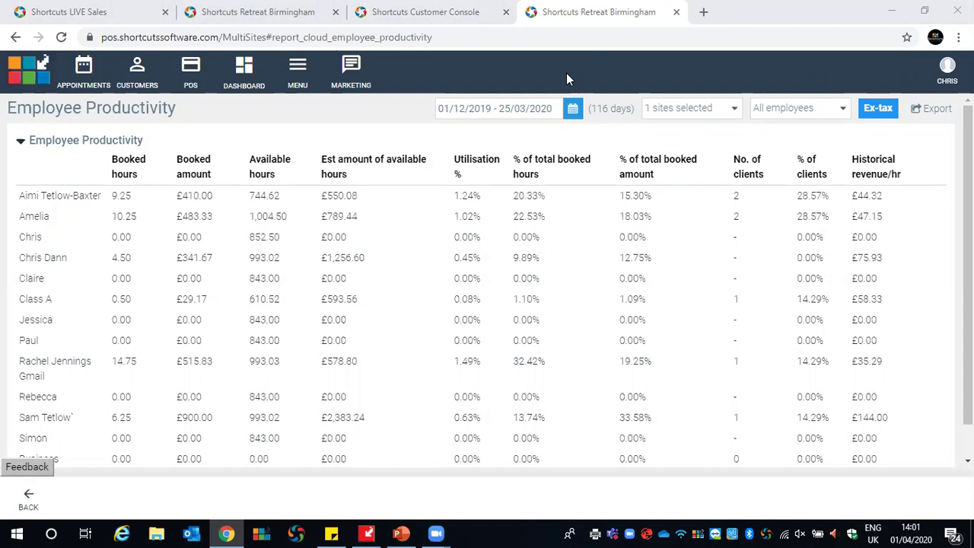
click(308, 88)
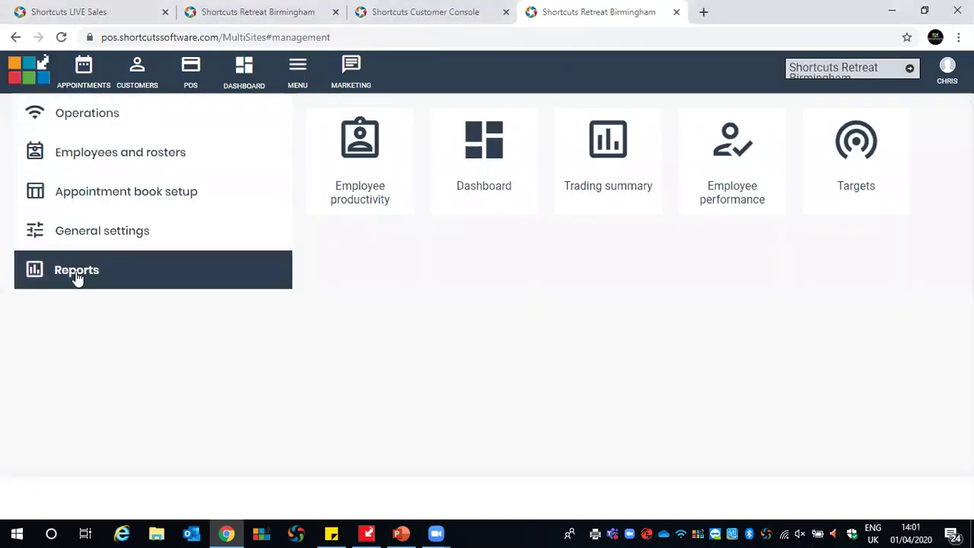
click(363, 172)
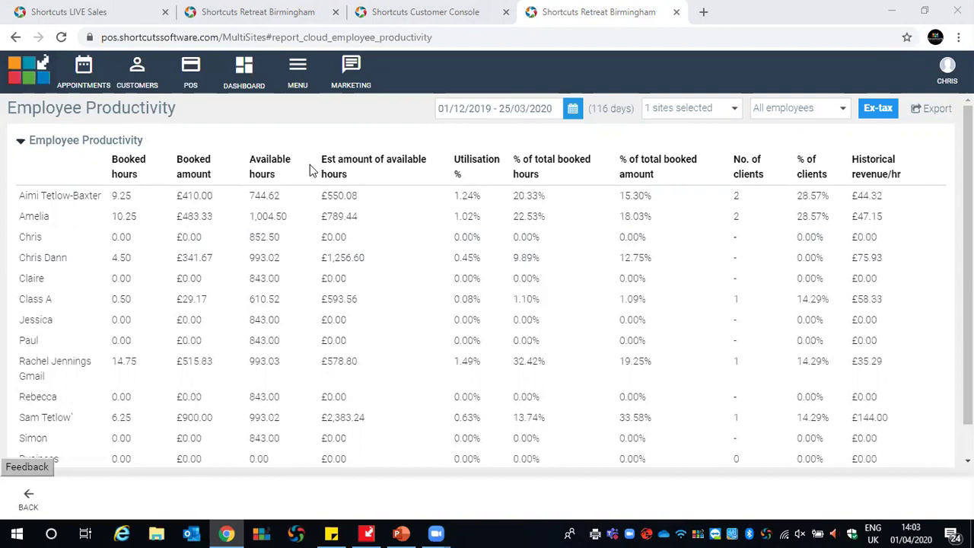
click(572, 110)
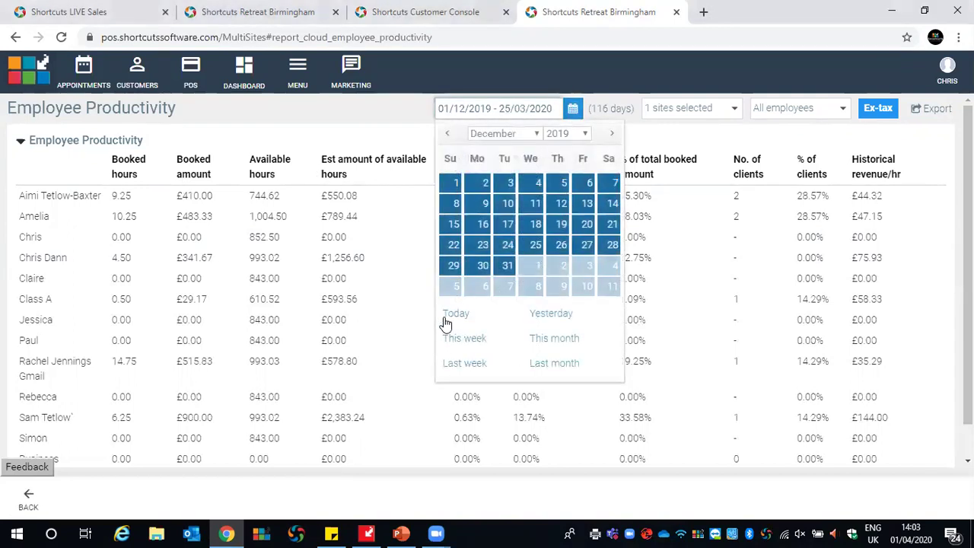
click(406, 145)
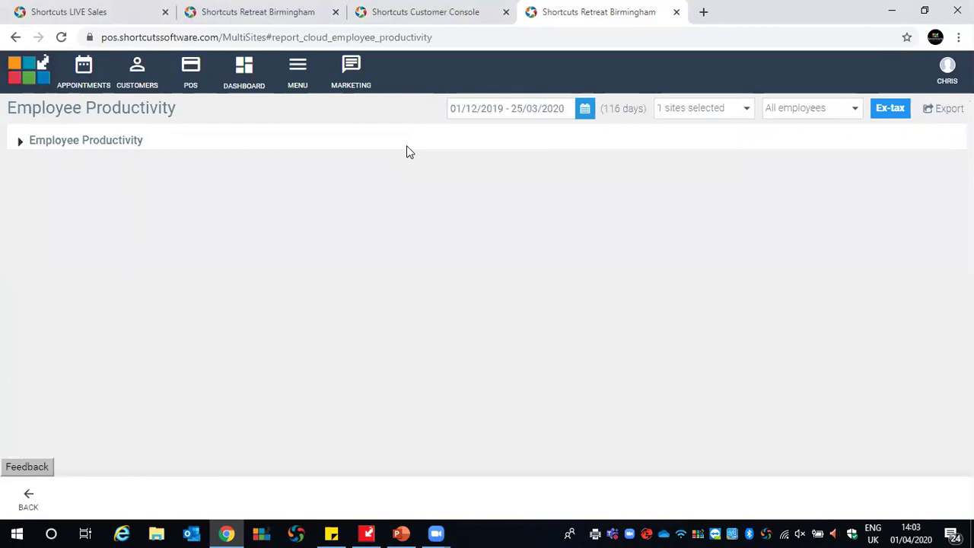
click(21, 143)
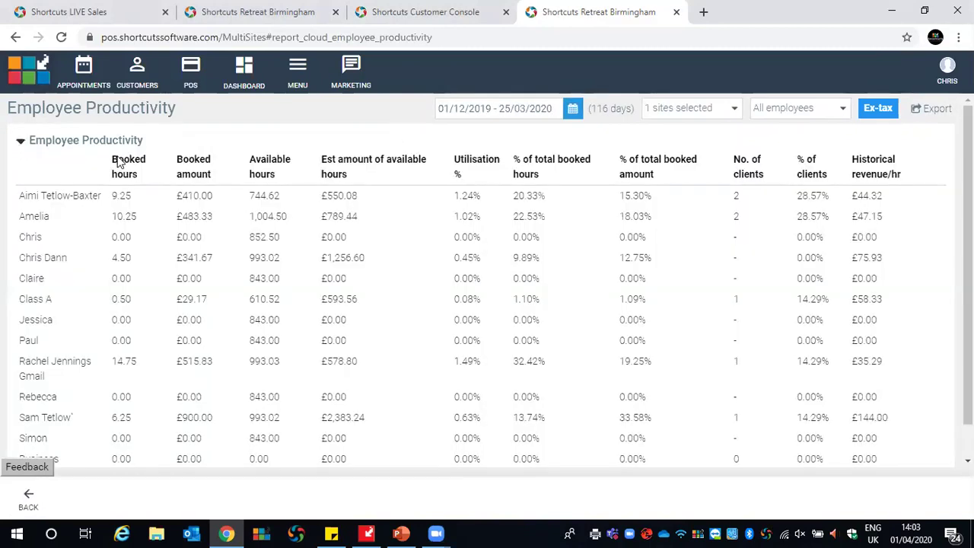
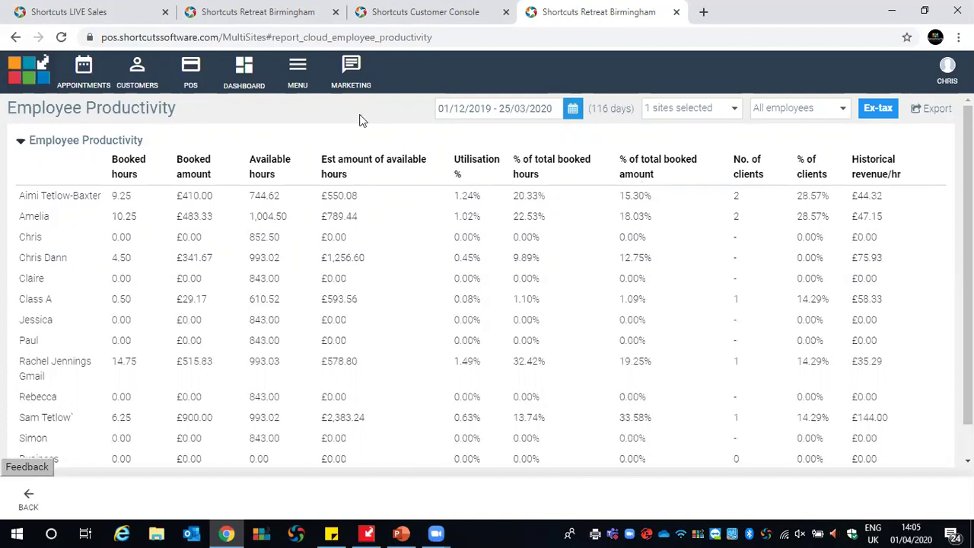
Leave the Employee productivity report and return to the Reports tiles via MENU
click(296, 76)
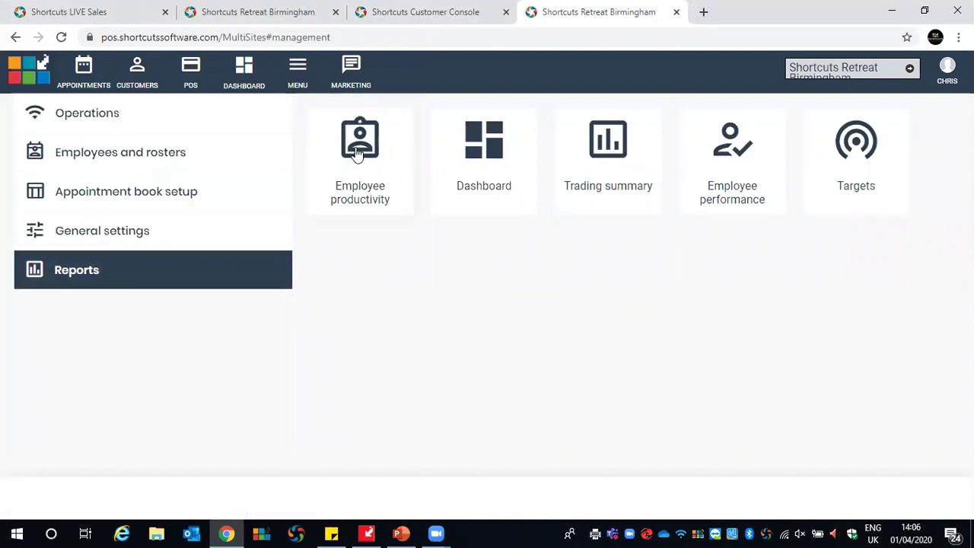
Open the Trading summary report and scroll down to its ticket averages and customer figures
click(608, 153)
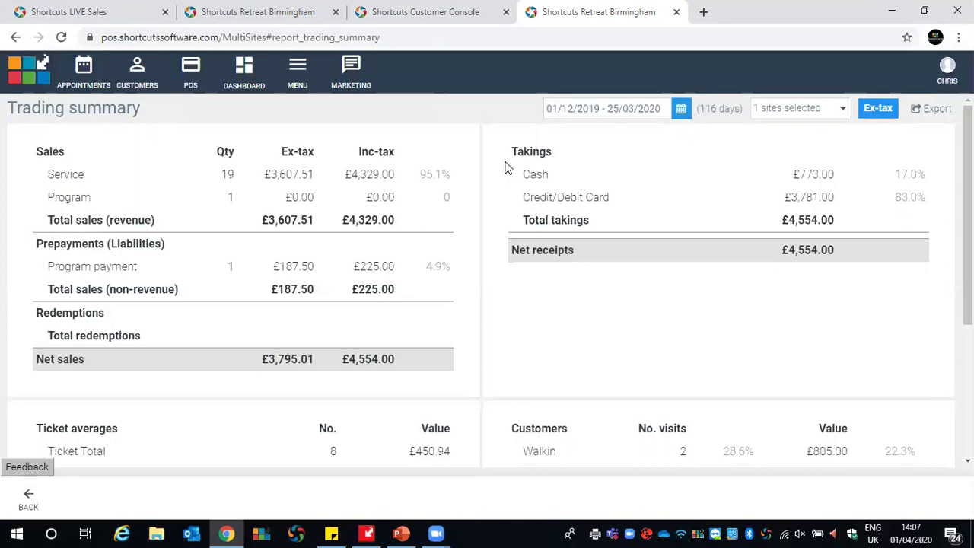
scroll(436, 236, down, 3)
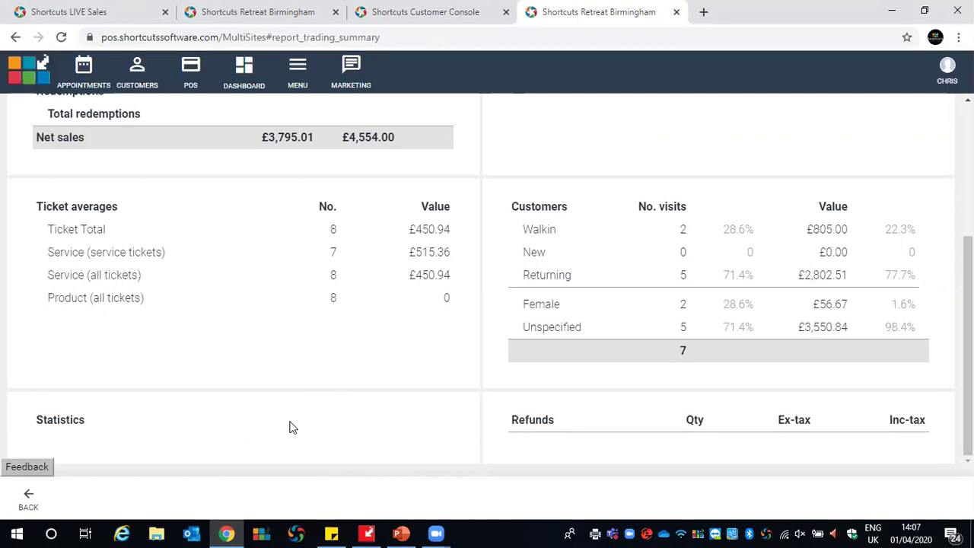
scroll(347, 391, up, 3)
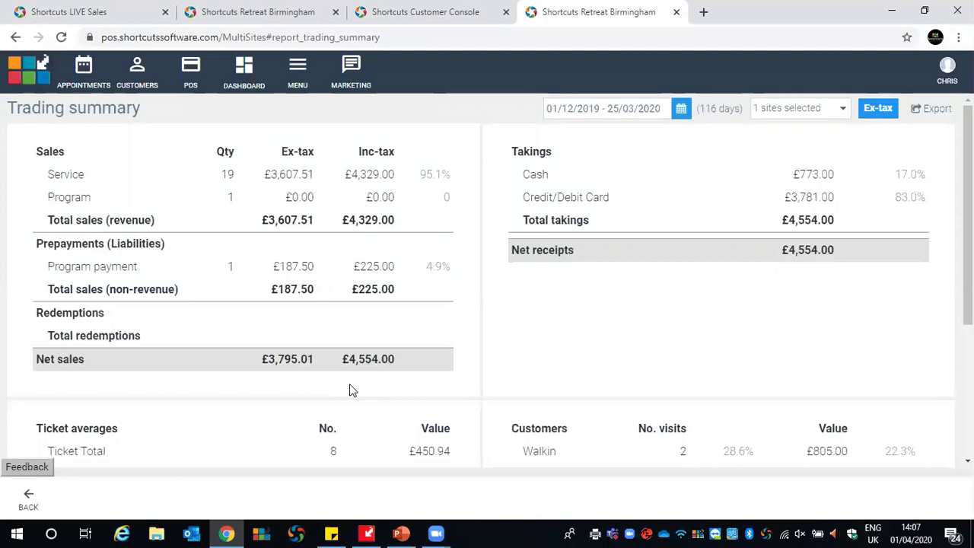
scroll(333, 355, down, 2)
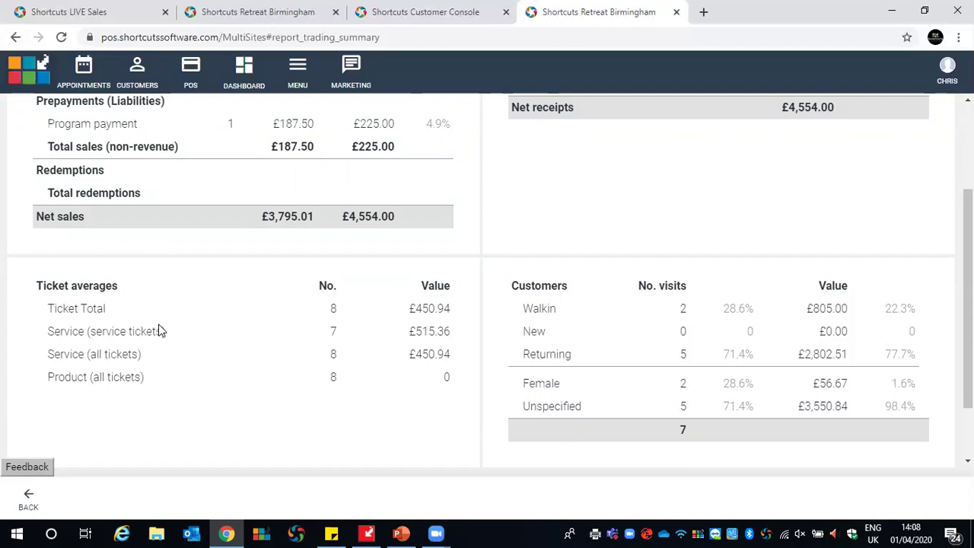
scroll(701, 330, down, 1)
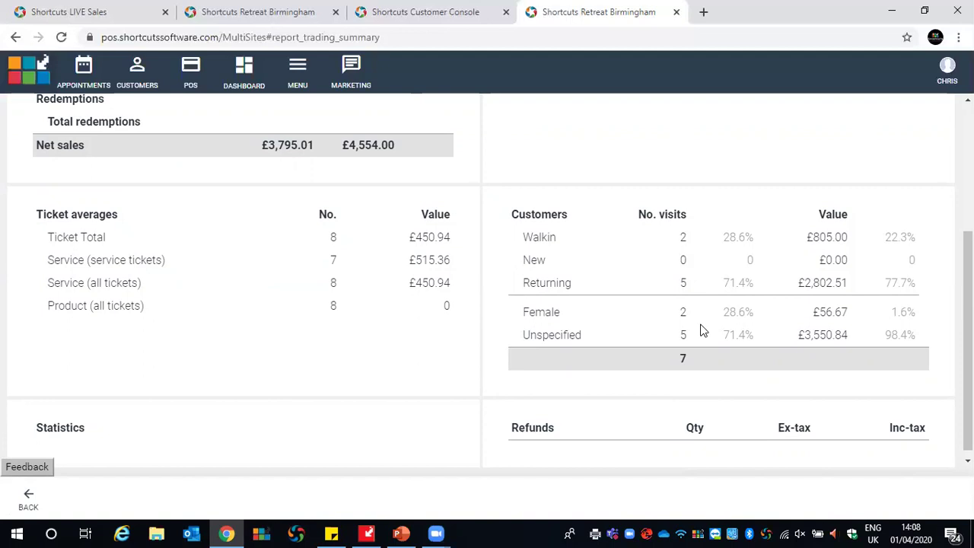
scroll(703, 330, up, 3)
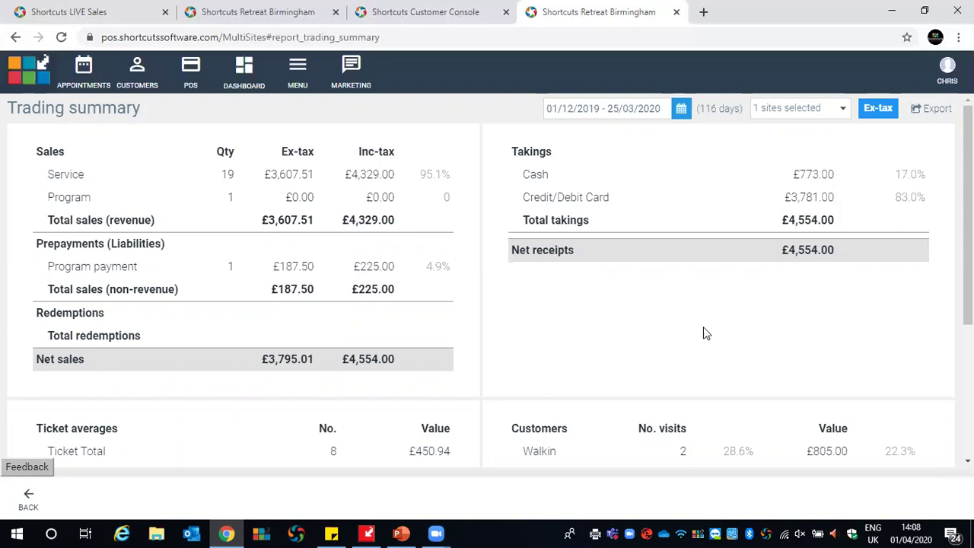
Go back to the Reports tiles and open the Employee performance report
click(31, 498)
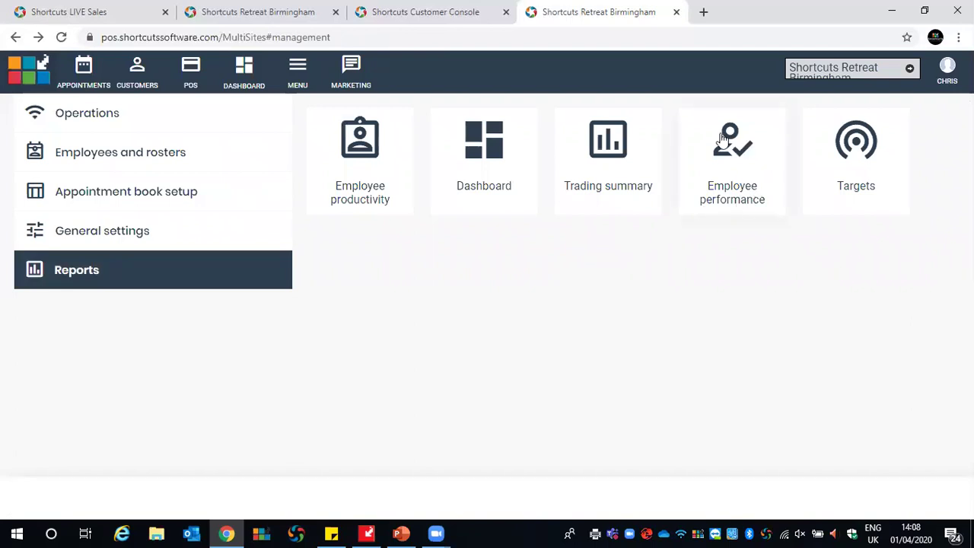
click(727, 168)
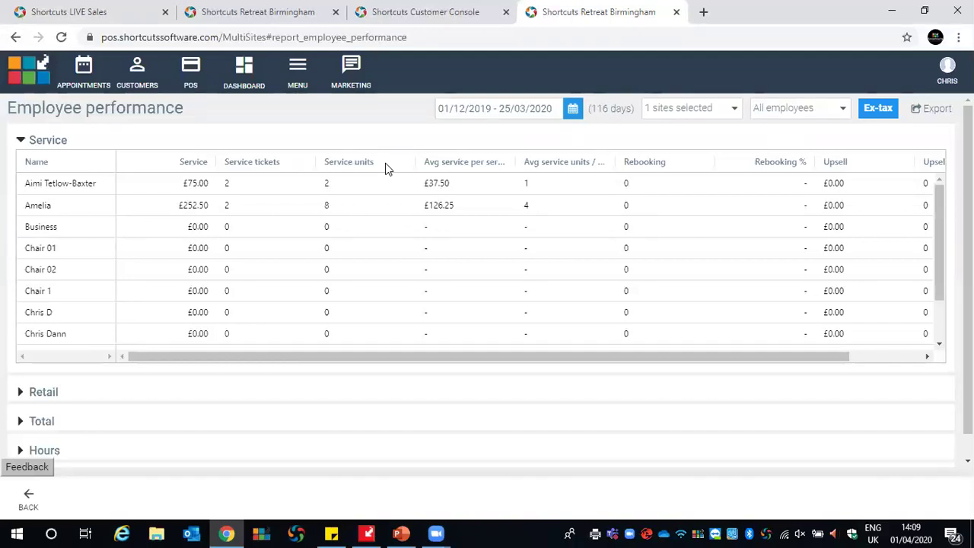
Widen both Avg service columns and scroll right to the £126.25 average per ticket
drag(516, 162, 559, 162)
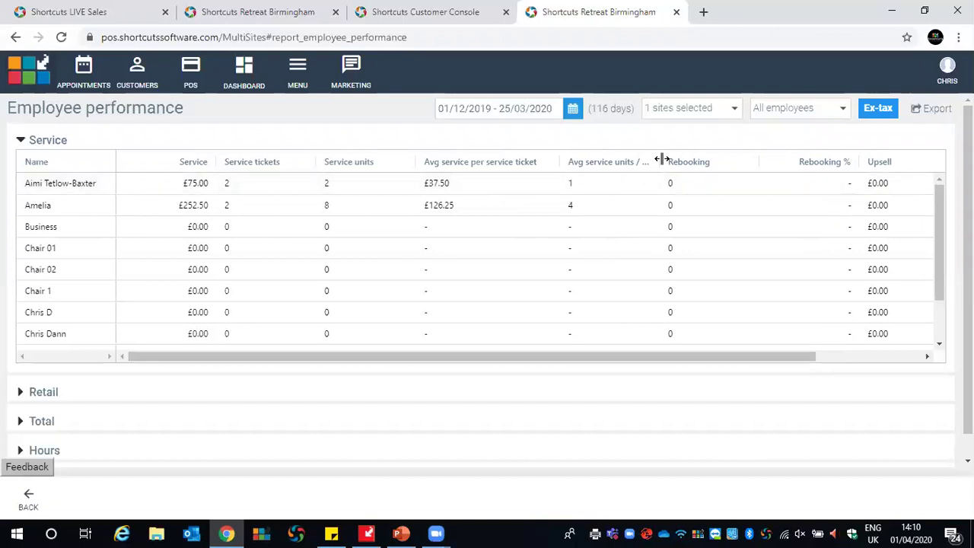
drag(658, 159, 712, 161)
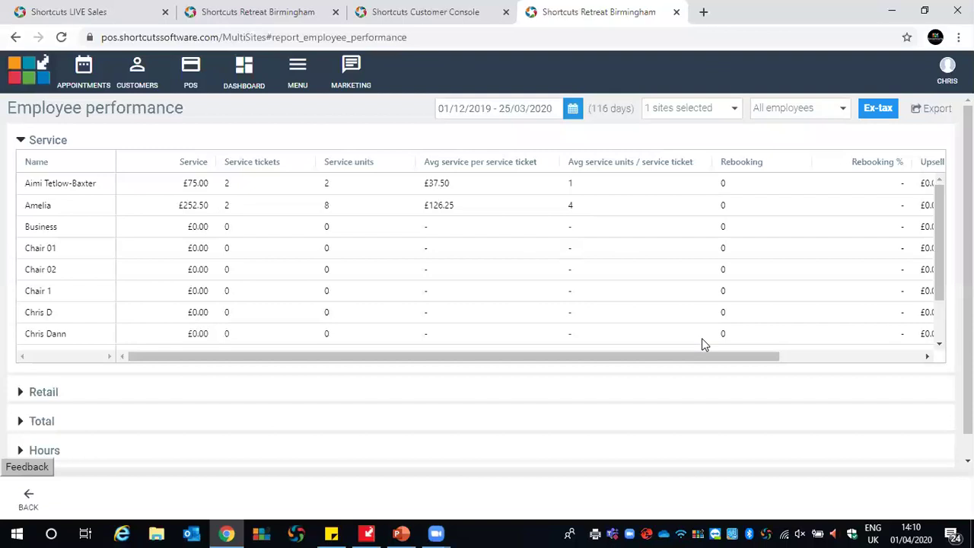
drag(707, 358, 783, 362)
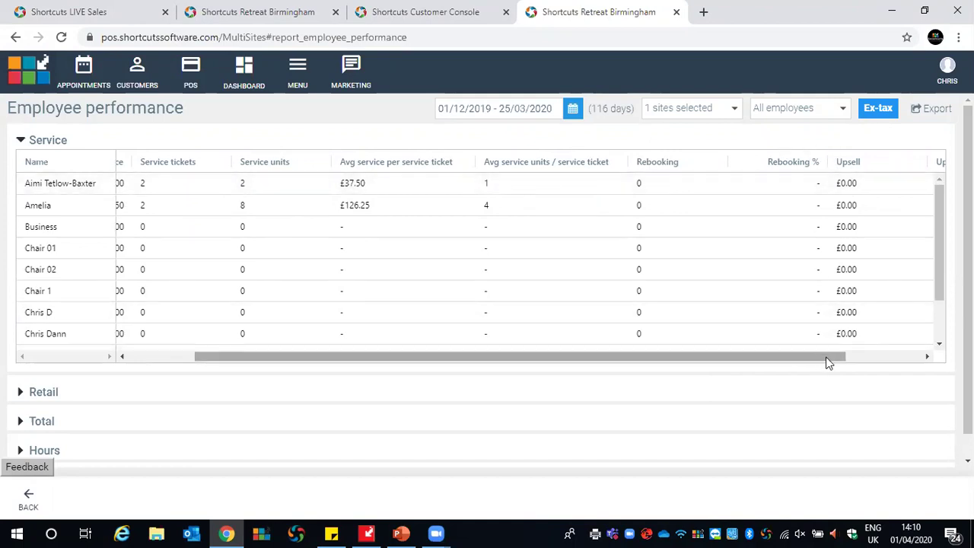
drag(827, 362, 900, 363)
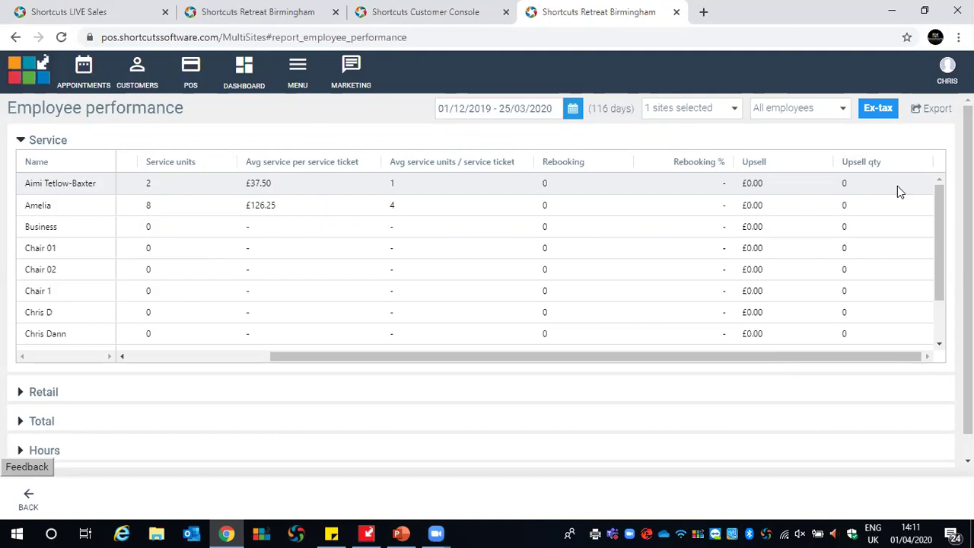
Expand the Retail section of the employee performance report and scroll through it
scroll(356, 337, down, 1)
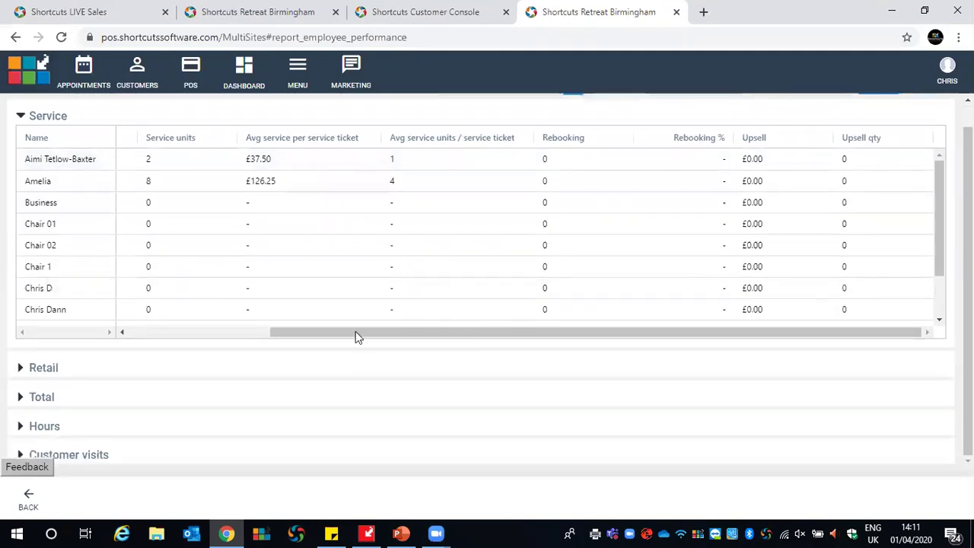
click(23, 368)
scroll(335, 366, down, 1)
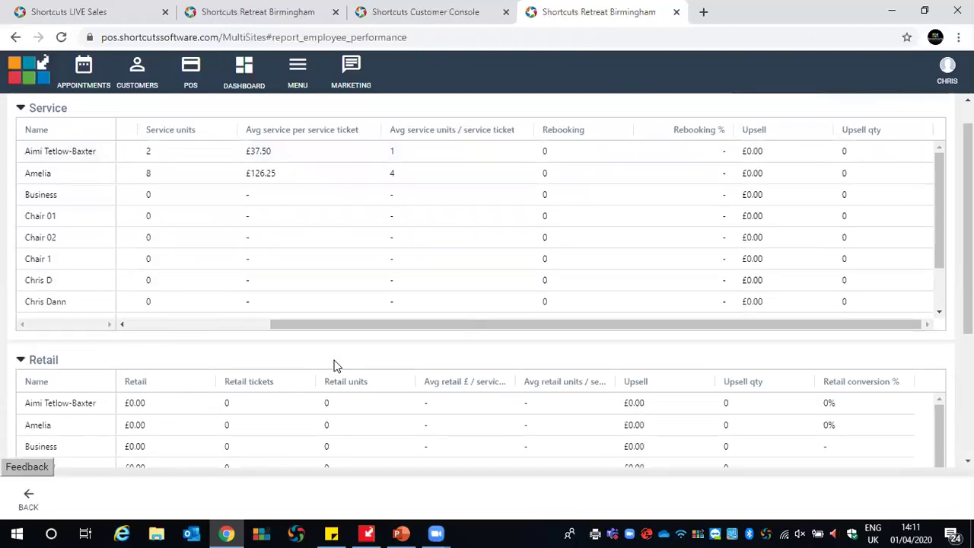
scroll(532, 357, down, 2)
scroll(861, 322, down, 1)
scroll(874, 317, up, 1)
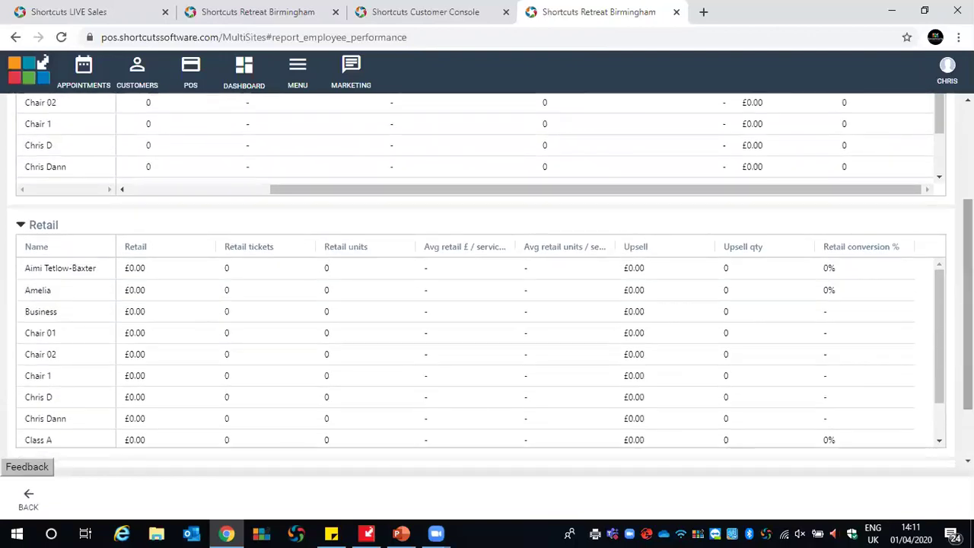
scroll(490, 277, down, 1)
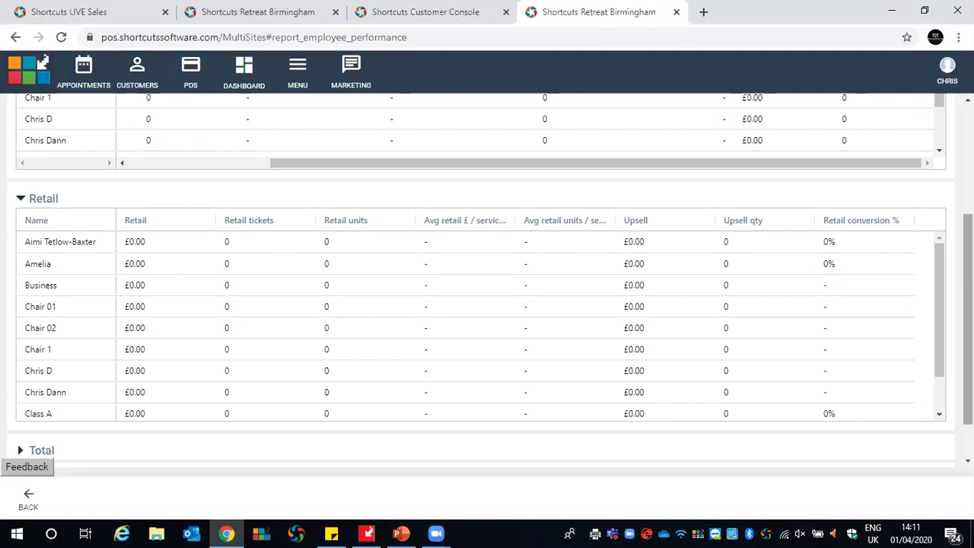
Collapse Retail, expand the Total section and widen its columns
click(20, 199)
click(20, 397)
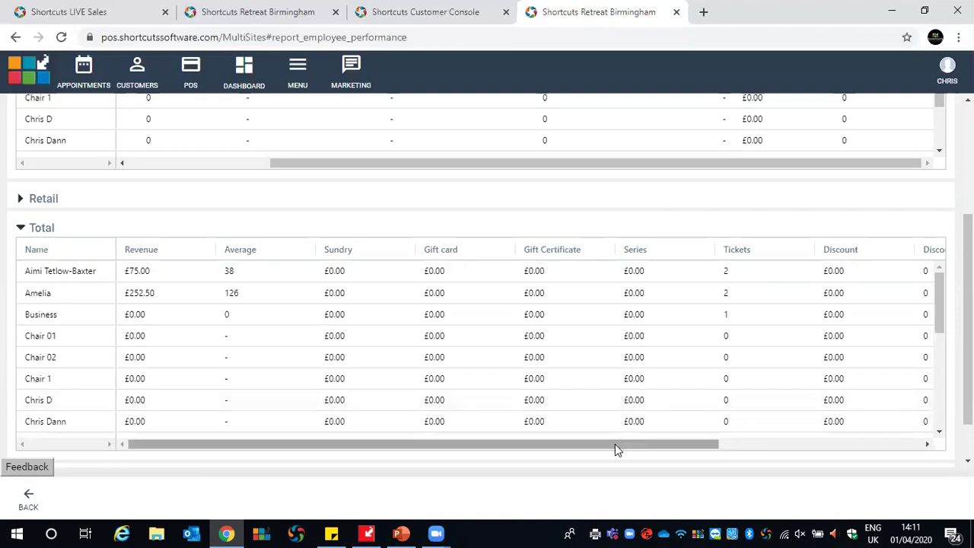
drag(615, 444, 638, 450)
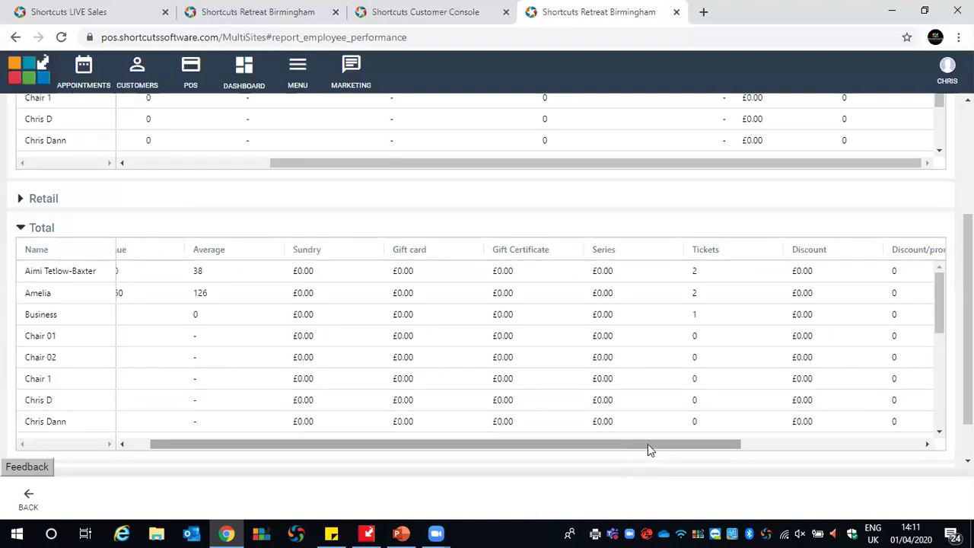
drag(647, 443, 665, 445)
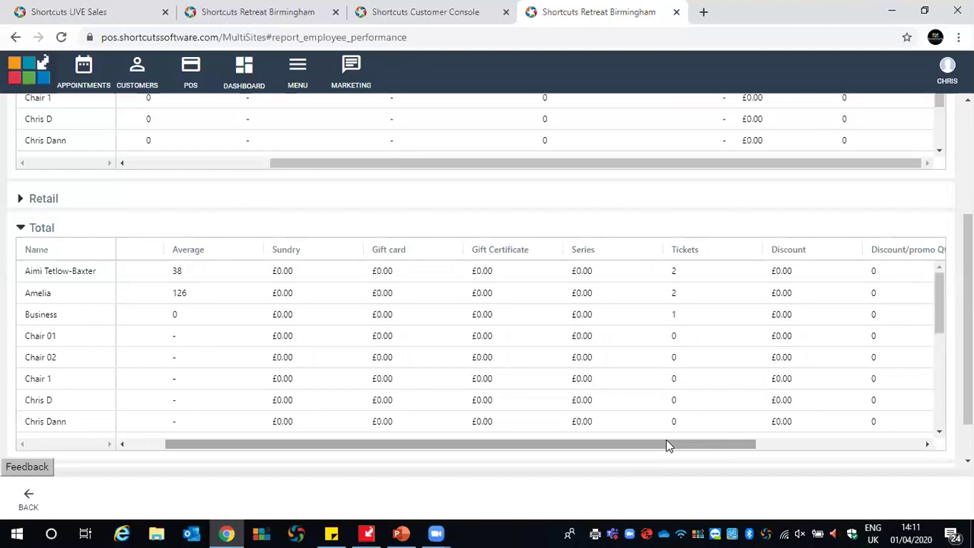
drag(685, 448, 765, 447)
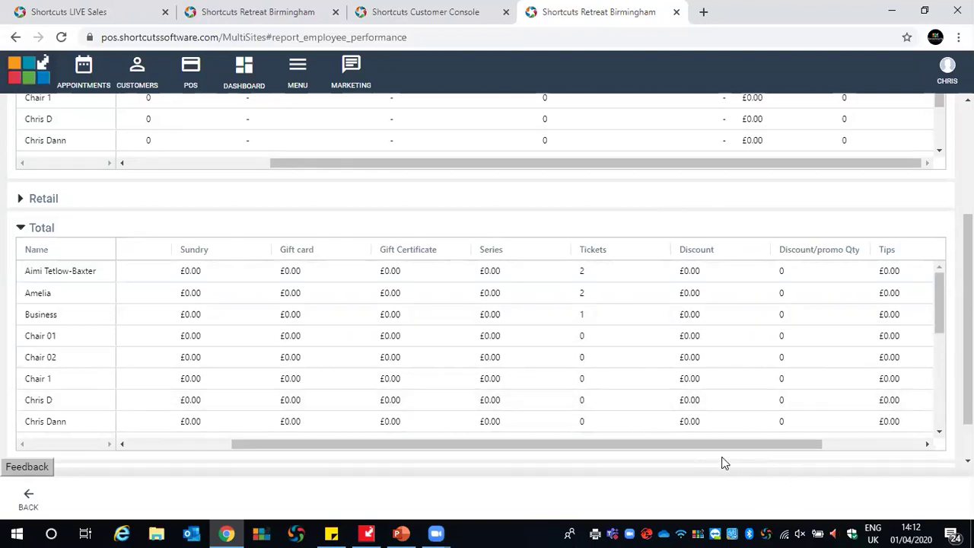
drag(716, 449, 759, 447)
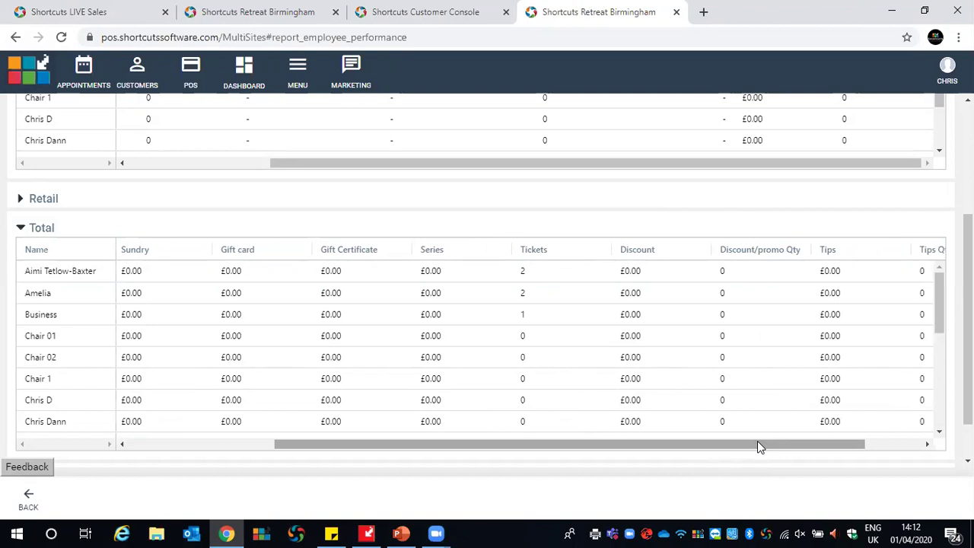
drag(793, 449, 850, 448)
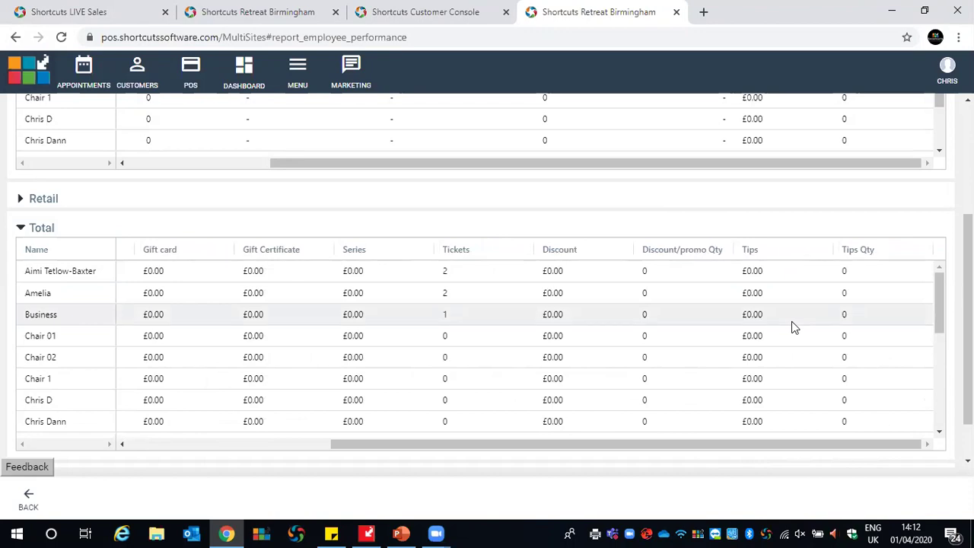
Expand the Hours section to show 745 worked hours, 9 booked and £0.10 per hour
scroll(487, 278, down, 1)
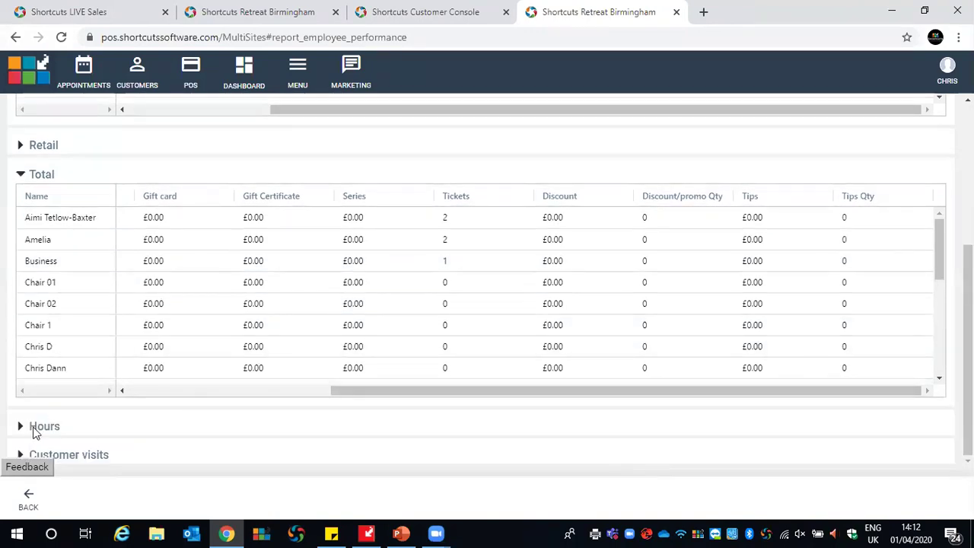
click(22, 427)
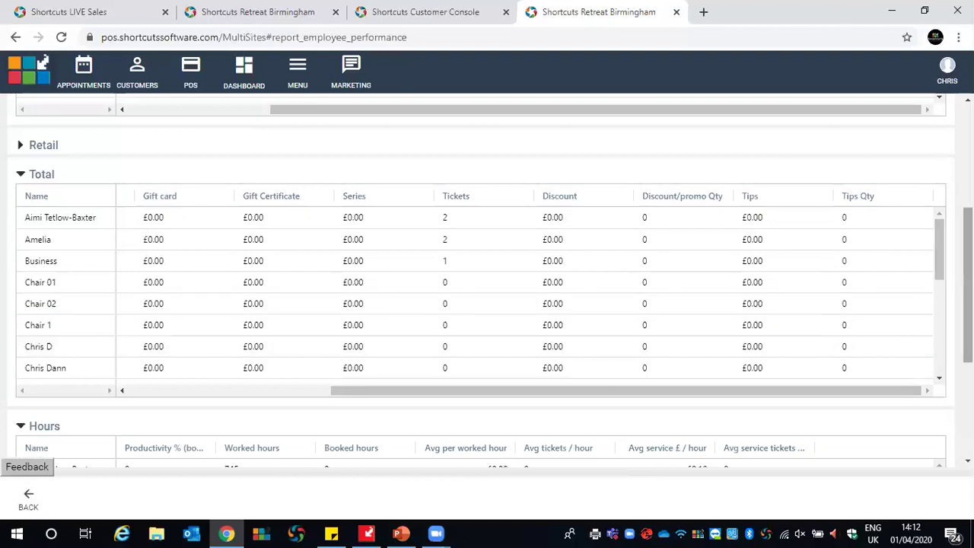
scroll(487, 278, down, 3)
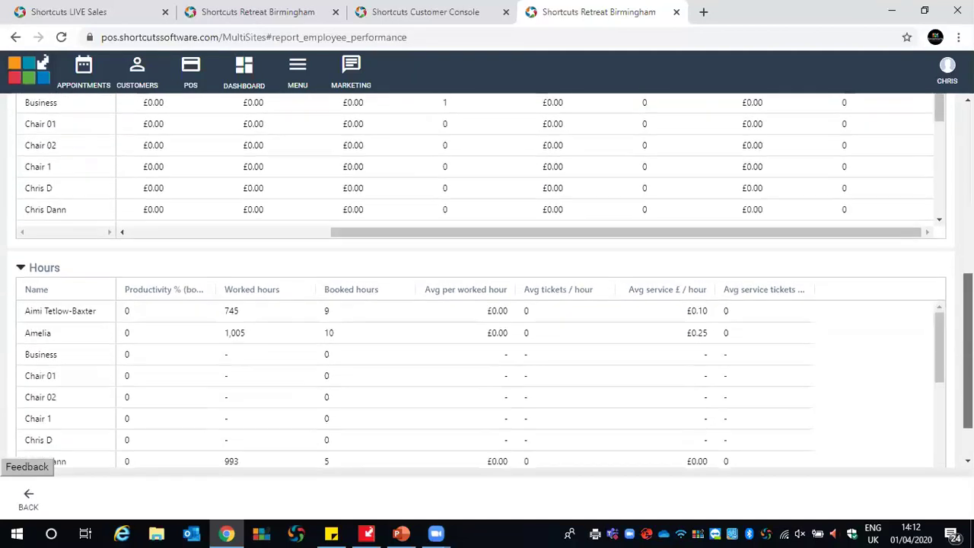
scroll(42, 63, down, 1)
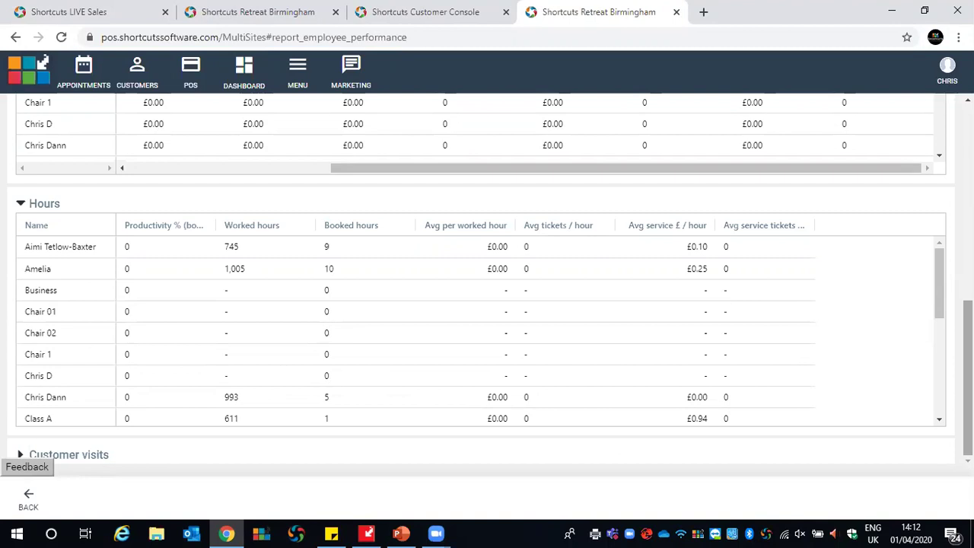
click(68, 454)
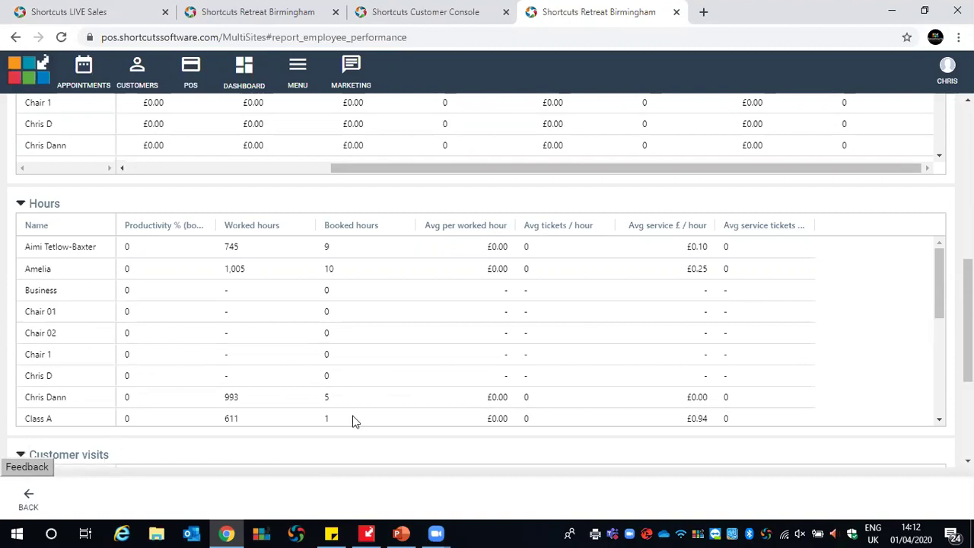
scroll(487, 305, down, 2)
scroll(487, 304, down, 2)
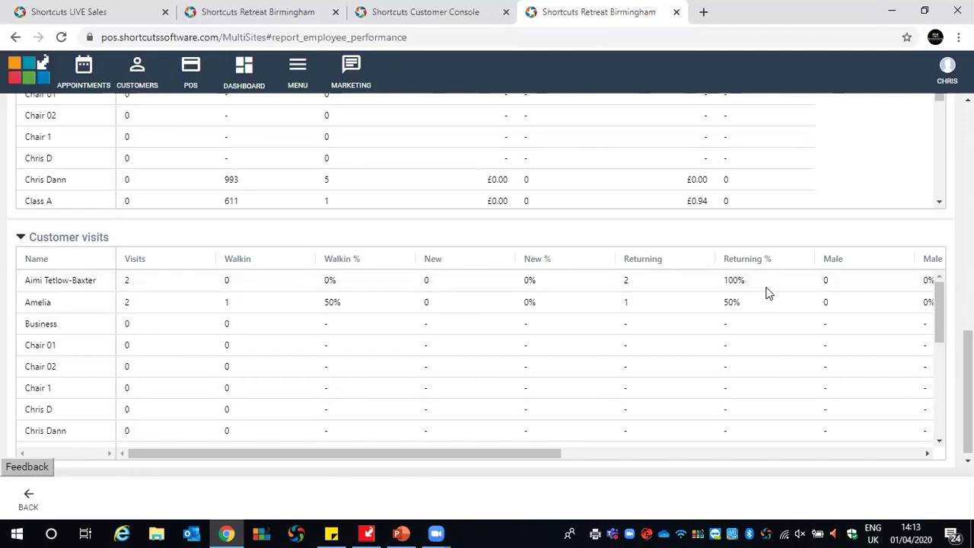
mouse_move(553, 455)
mouse_down()
mouse_move(583, 460)
mouse_move(554, 457)
mouse_up()
drag(583, 455, 756, 472)
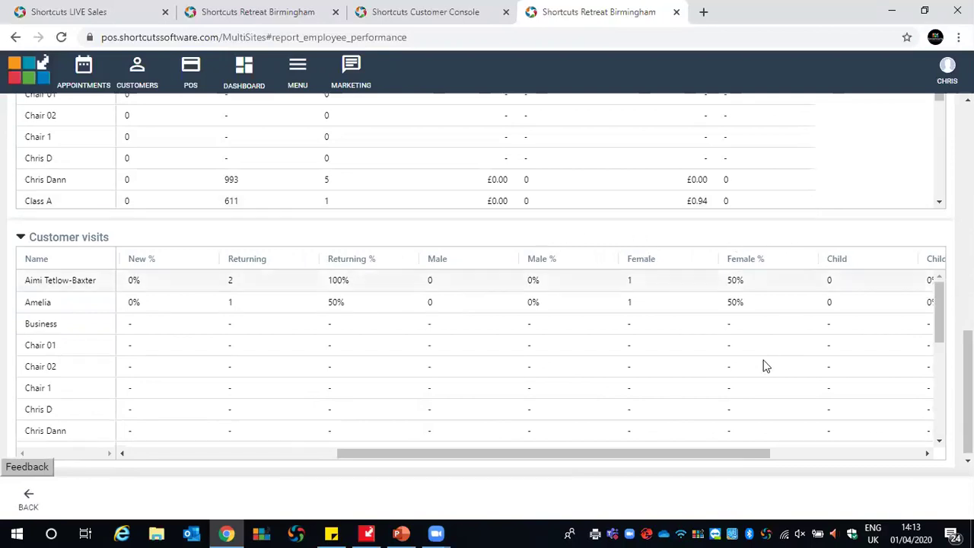
drag(725, 454, 872, 467)
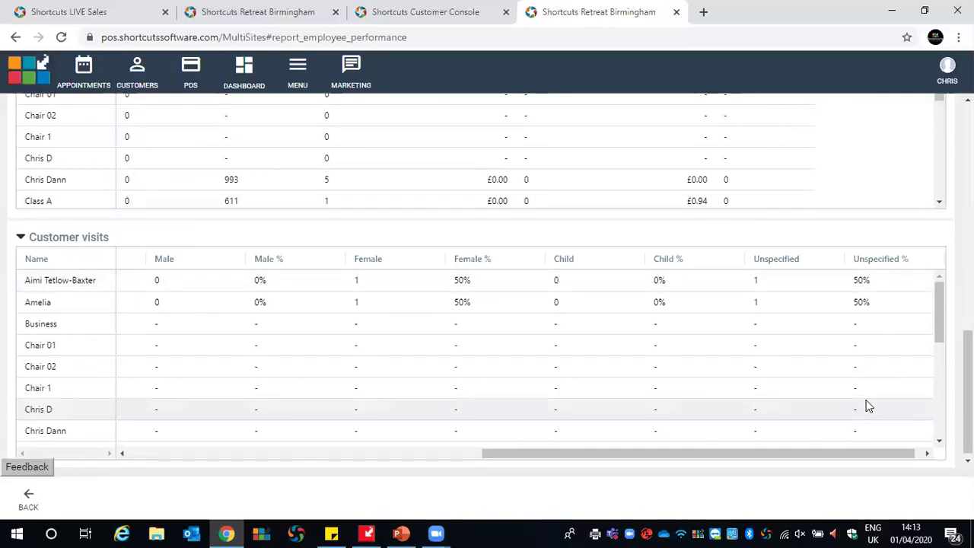
scroll(873, 362, down, 2)
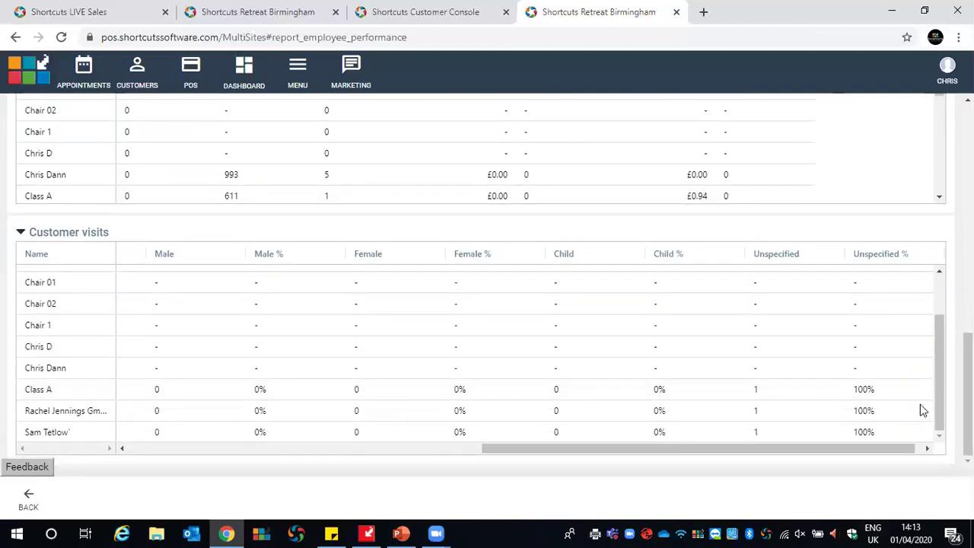
scroll(920, 409, up, 3)
scroll(920, 409, up, 4)
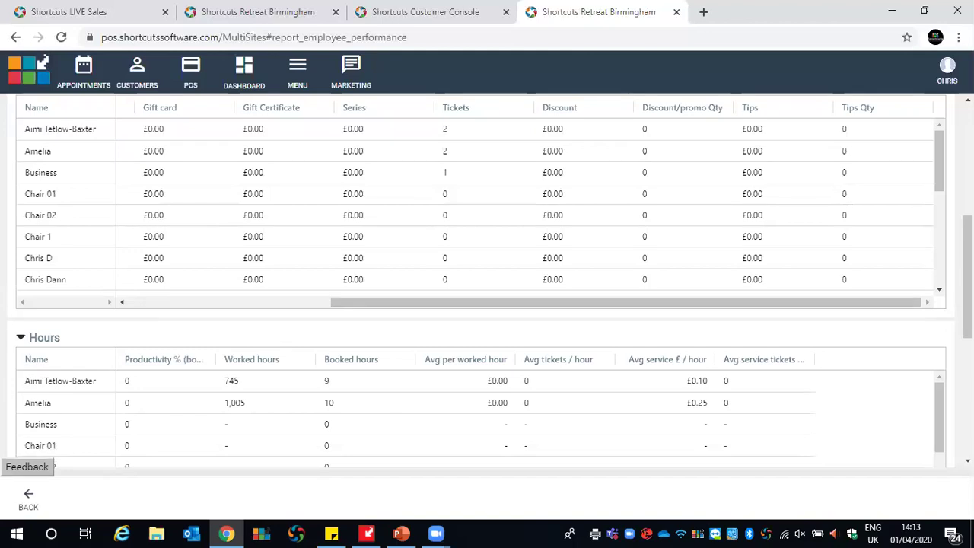
Open Targets setup under Employees and rosters in the management menu
click(297, 71)
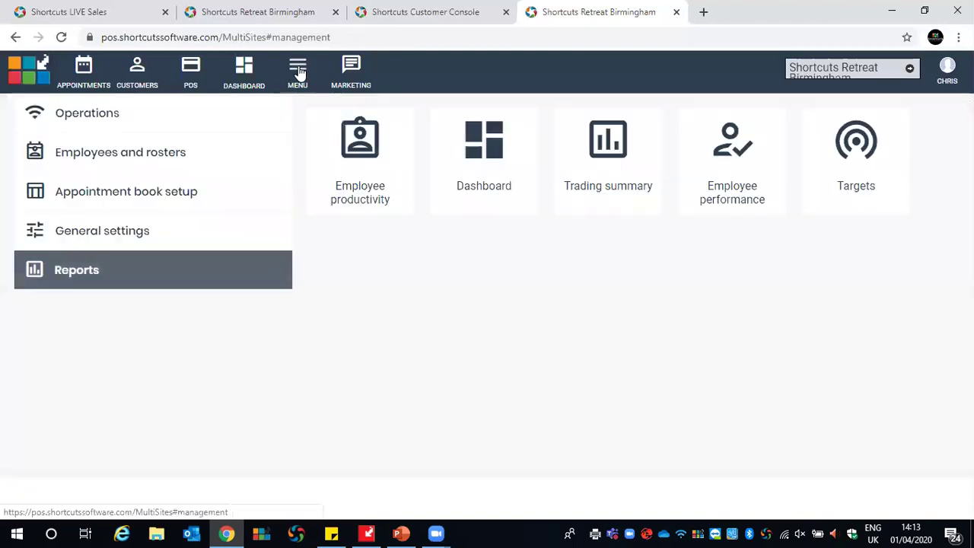
click(124, 158)
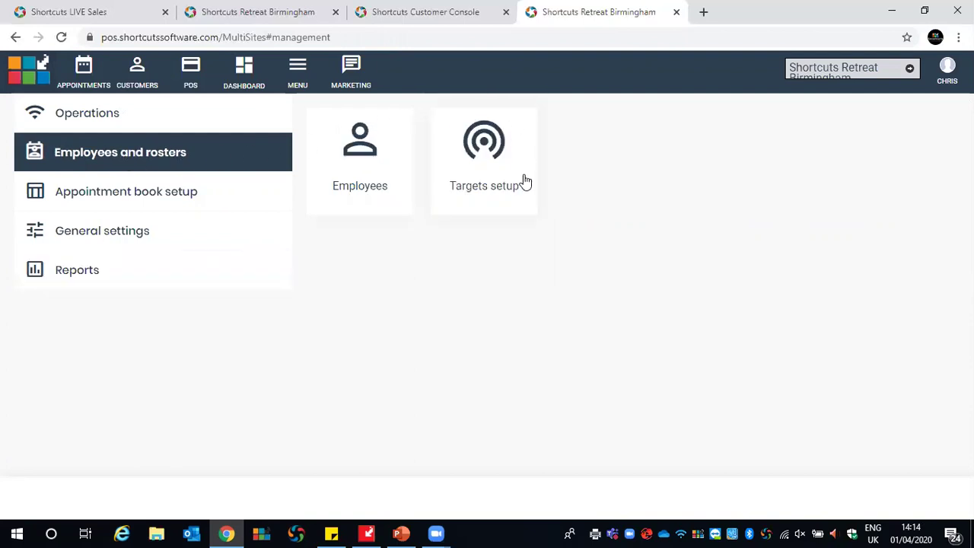
click(484, 147)
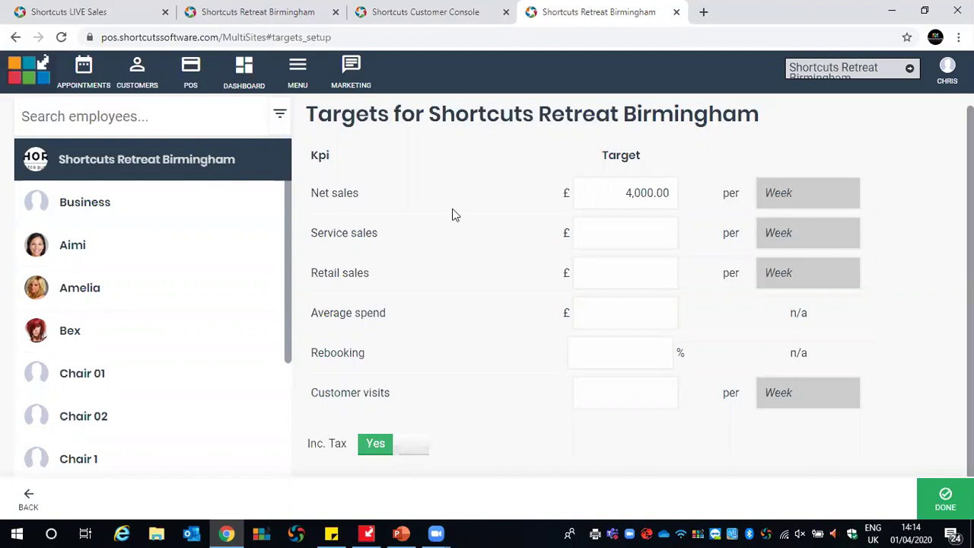
Replace the 4,000.00 weekly net sales target with 3500 and save it
drag(622, 197, 680, 191)
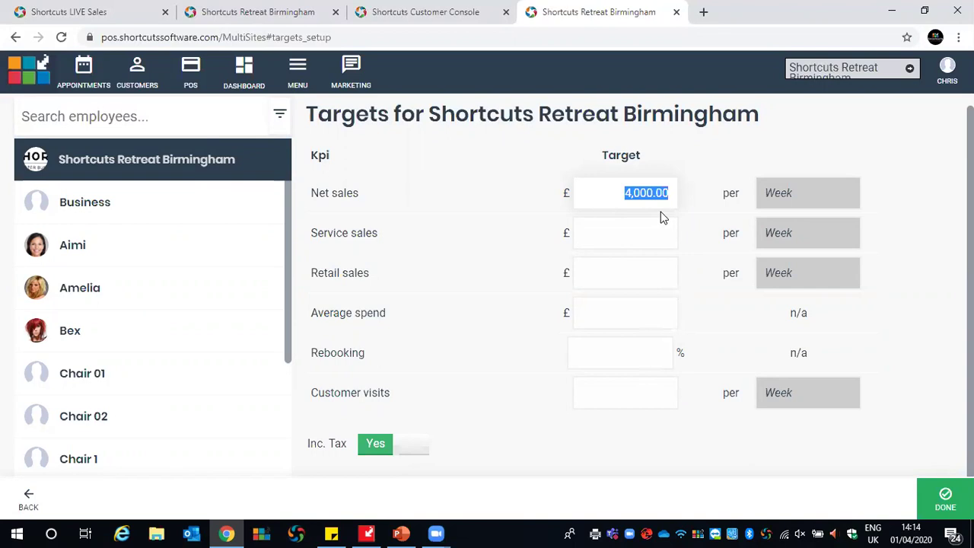
text(3500)
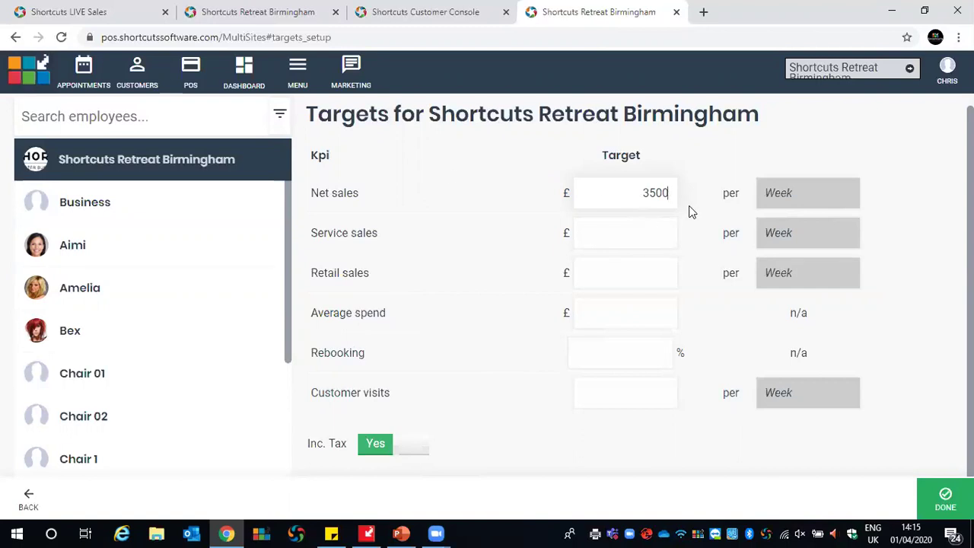
click(947, 515)
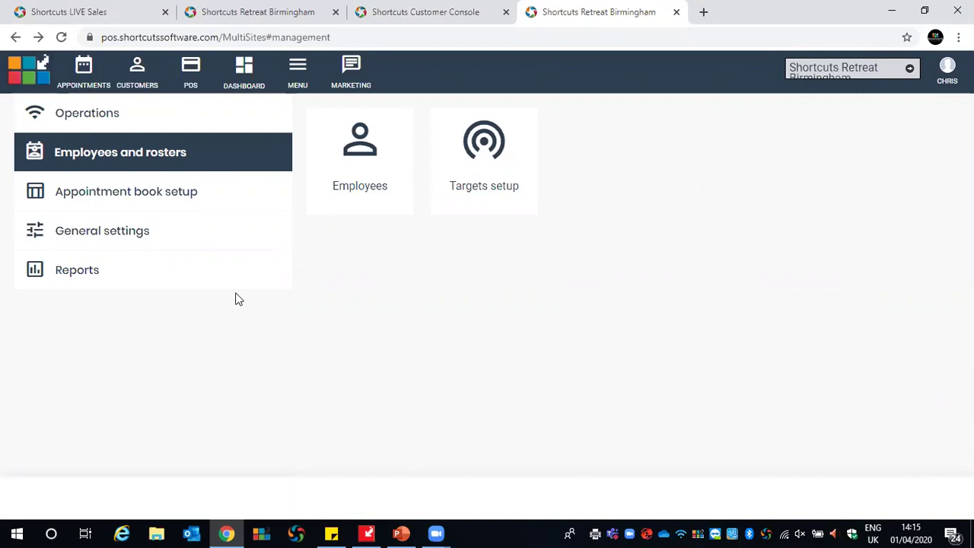
Open the Targets report and highlight the £5 so far and £3,500 target figures
click(83, 276)
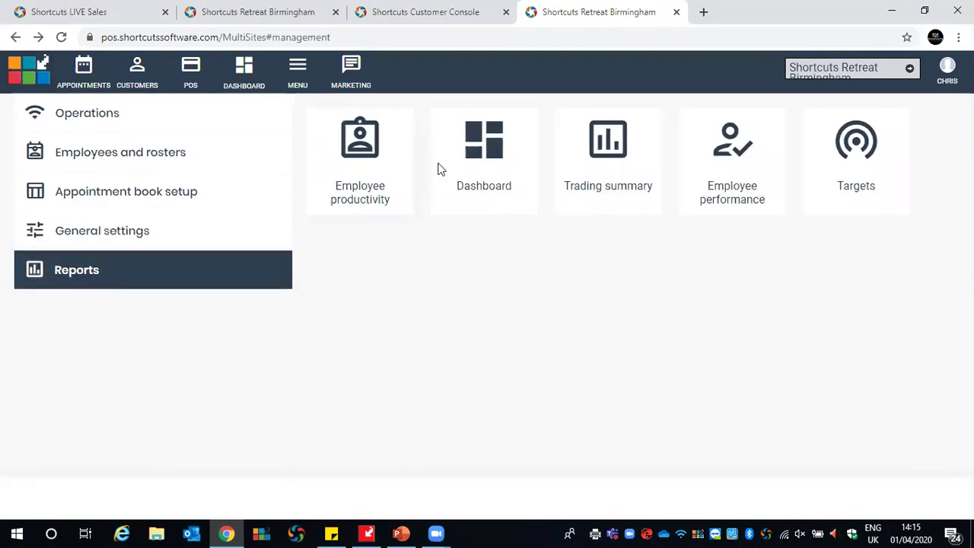
click(862, 135)
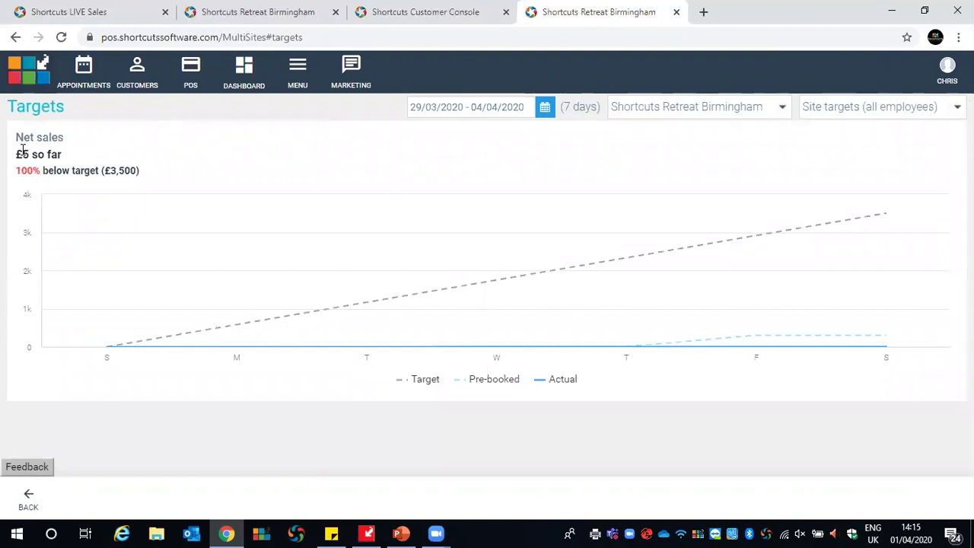
drag(17, 155, 88, 159)
click(88, 159)
drag(104, 171, 139, 171)
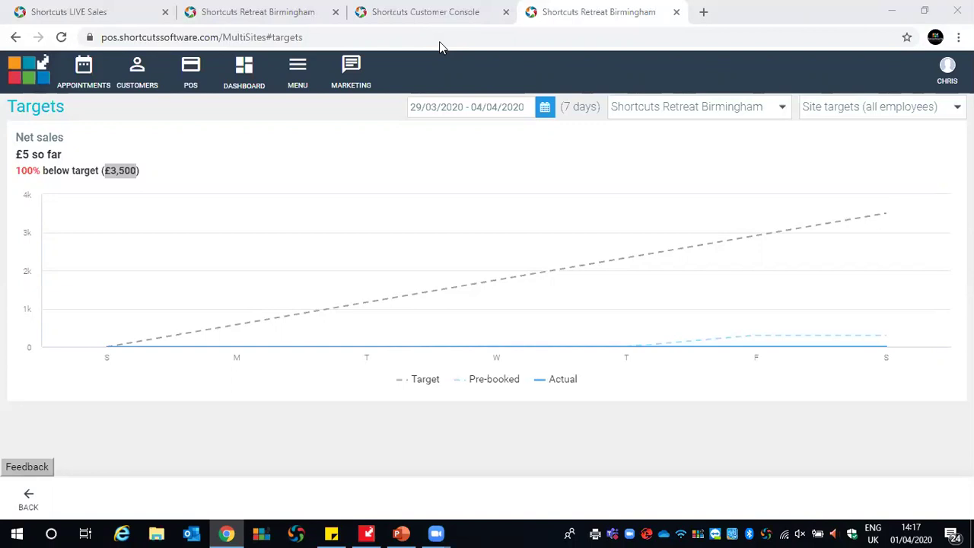
Open Targets setup and compare Aimi's, Amelia's, Business and Birmingham site targets
click(297, 74)
click(134, 157)
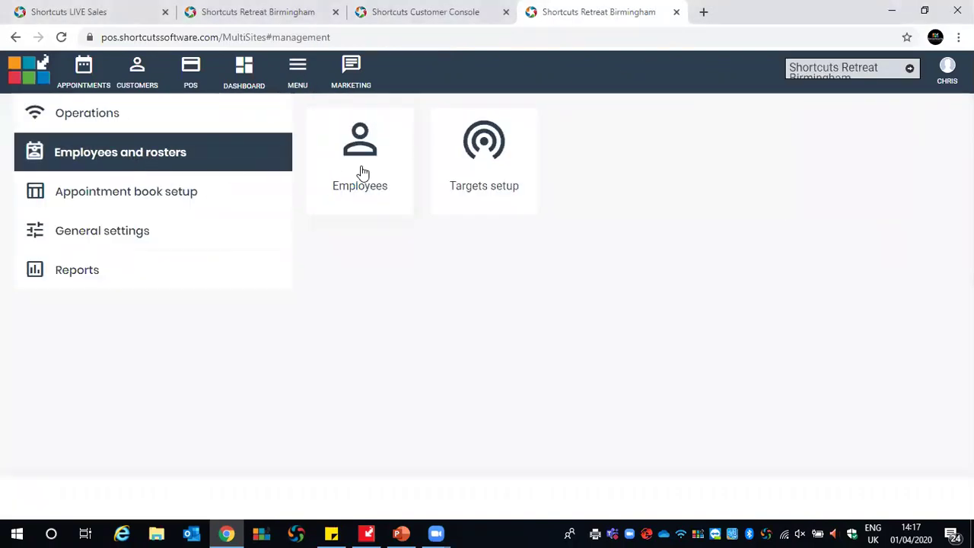
click(478, 154)
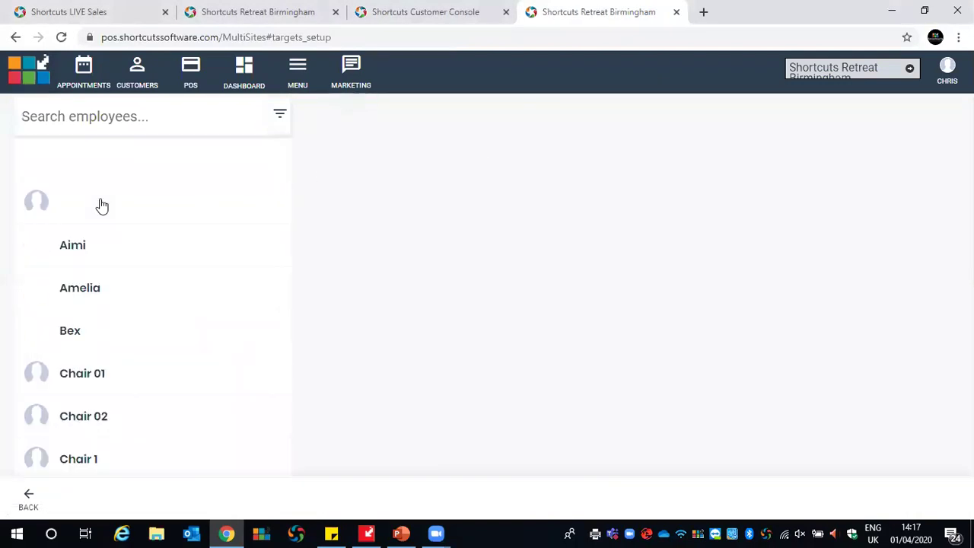
click(87, 245)
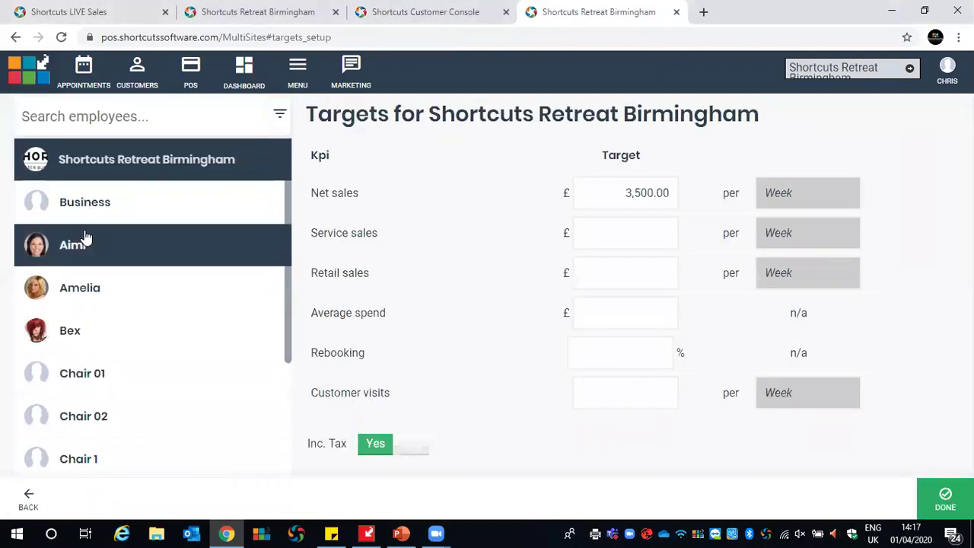
click(92, 297)
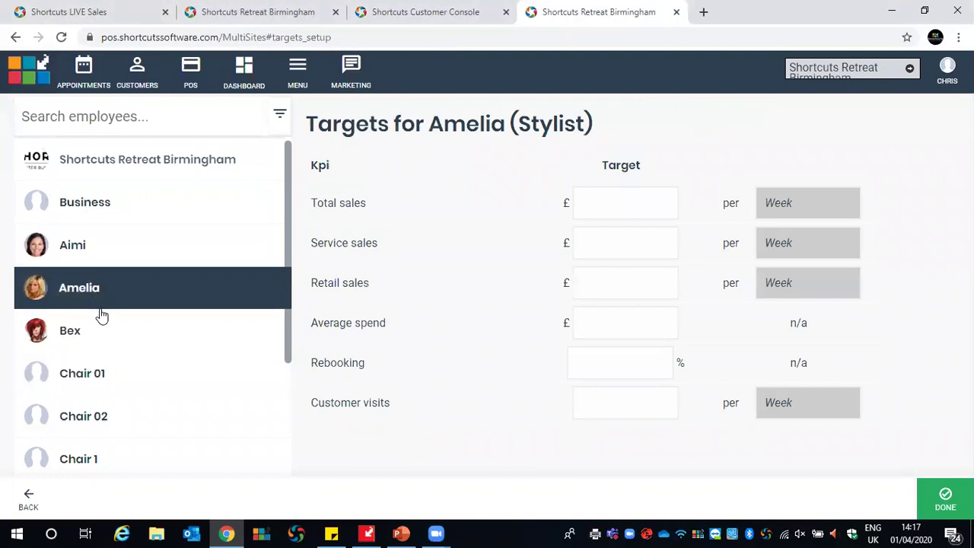
click(98, 203)
click(145, 162)
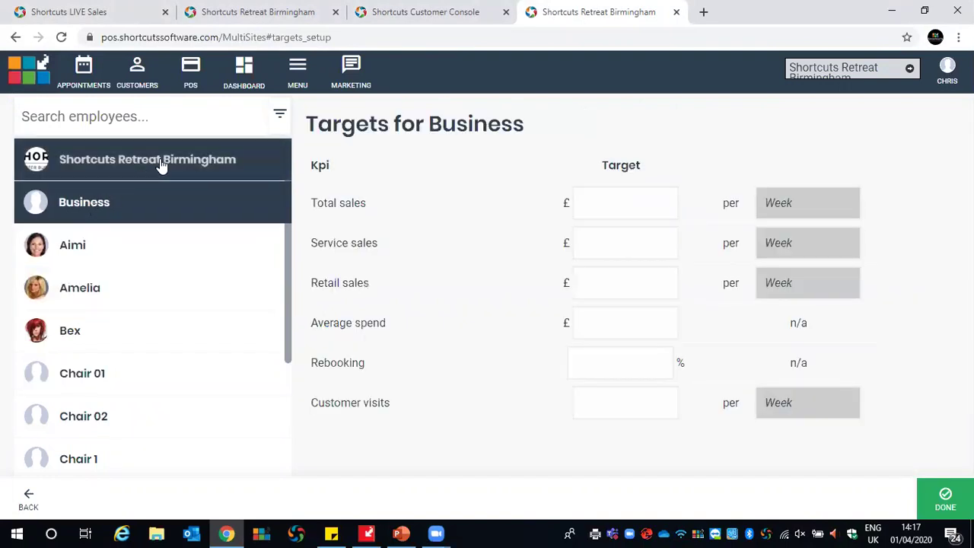
click(126, 216)
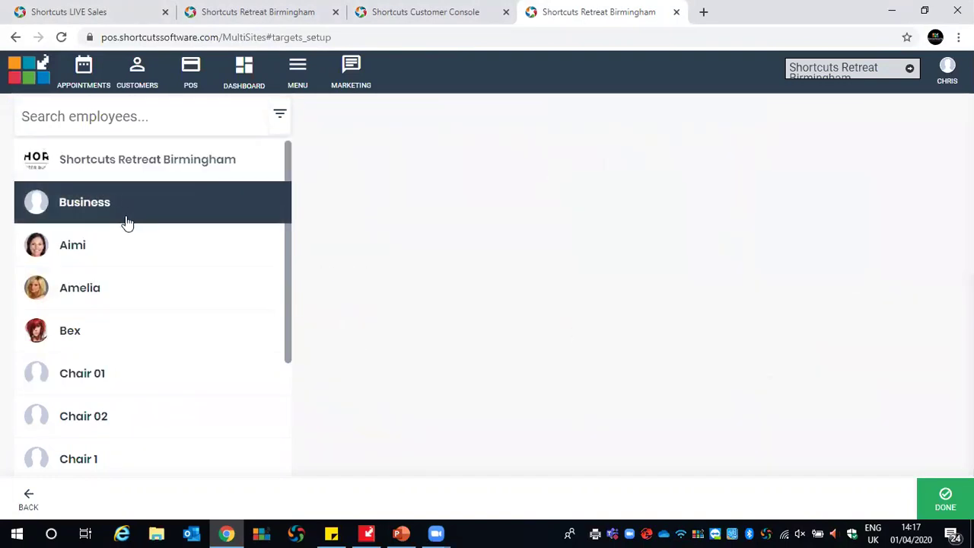
Recheck Aimi's targets, then switch to the Shortcuts LIVE Sales diary for Wed 01 Apr 2020
click(117, 249)
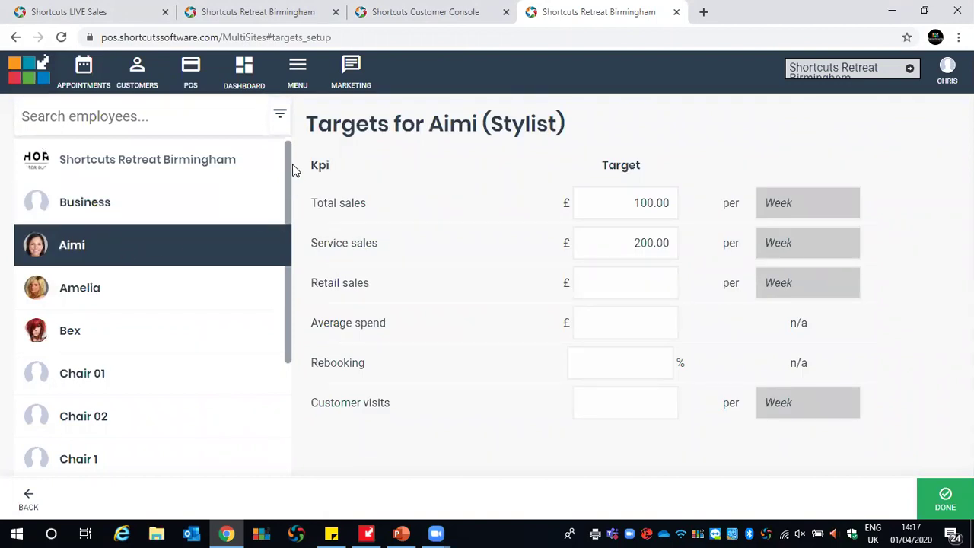
drag(283, 161, 114, 23)
click(114, 23)
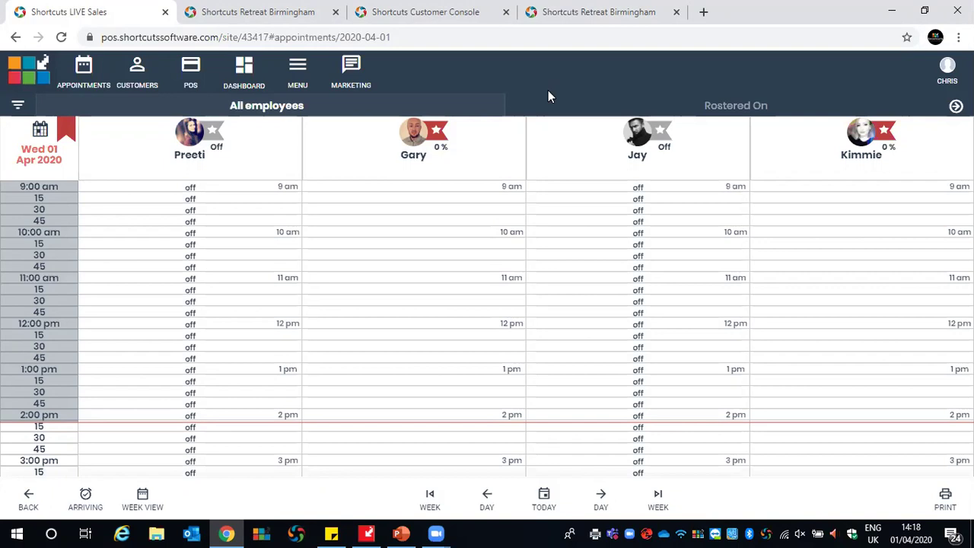
Open the April 2020 date picker from the diary's date header
click(40, 146)
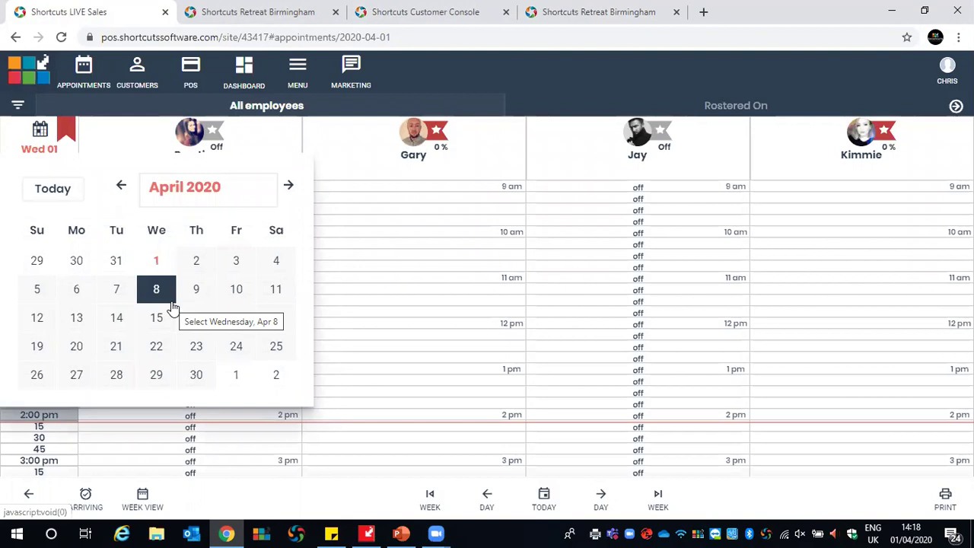
Jump the appointment diary to Thursday 2 April 2020 in the date picker
click(192, 263)
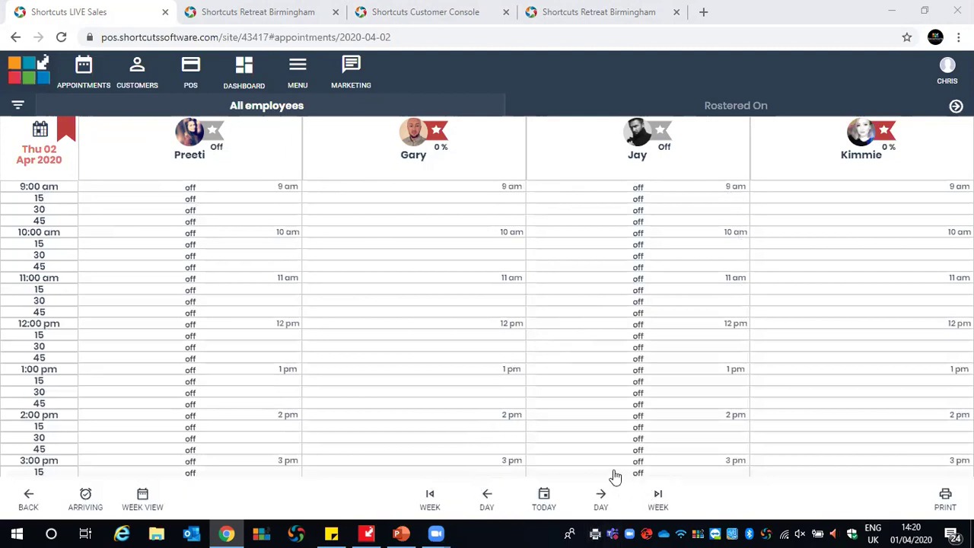
Bring the diary back to today, Wednesday 1 April 2020, after stepping forward one day
click(544, 498)
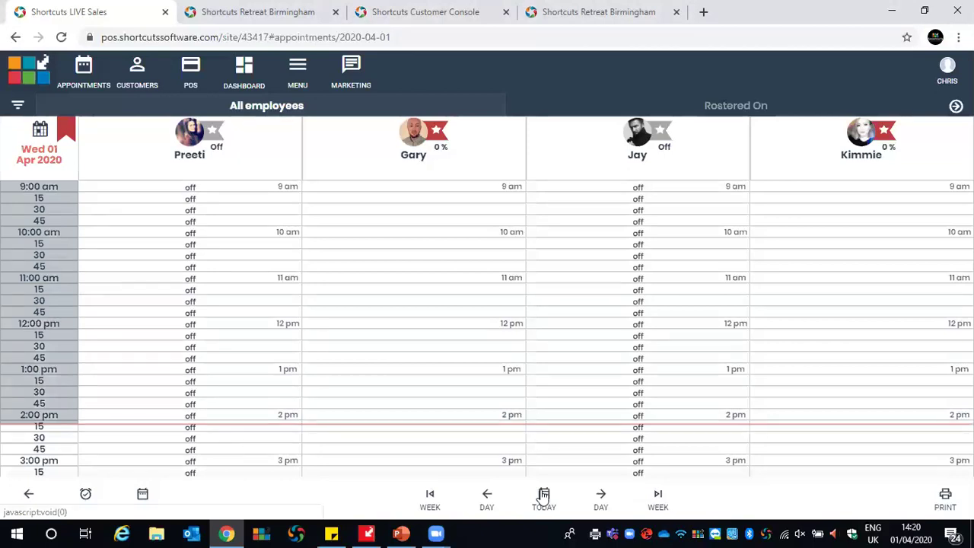
click(600, 508)
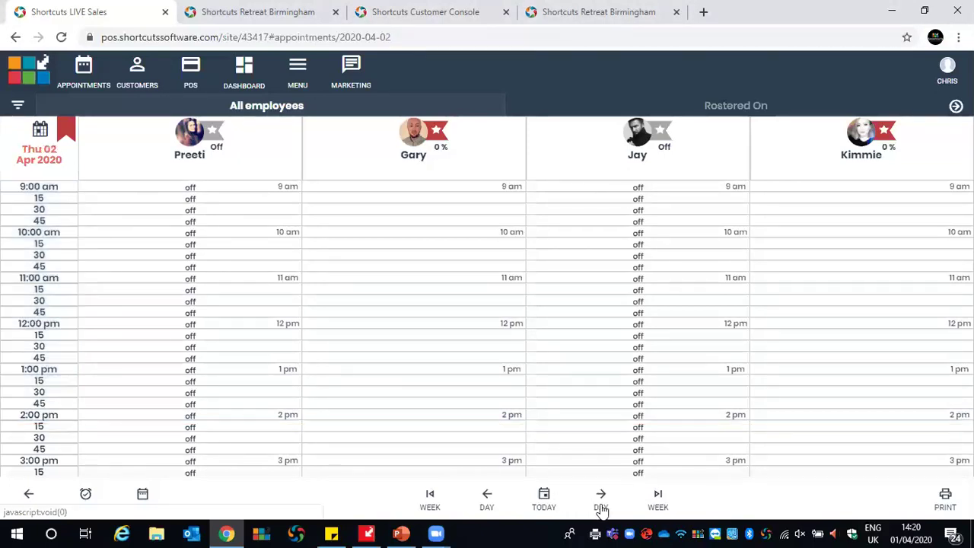
click(545, 500)
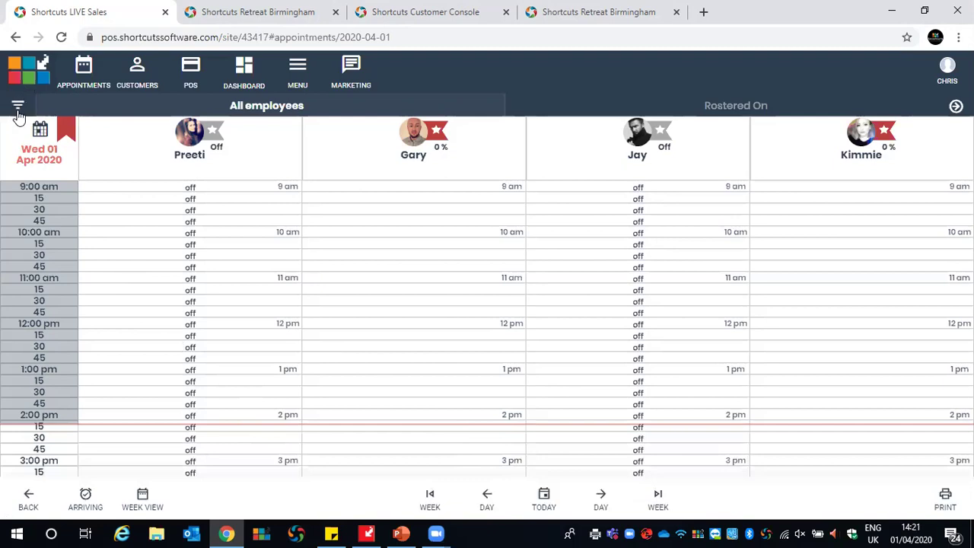
Filter the diary to rostered-on staff only, leaving two employee columns
click(19, 107)
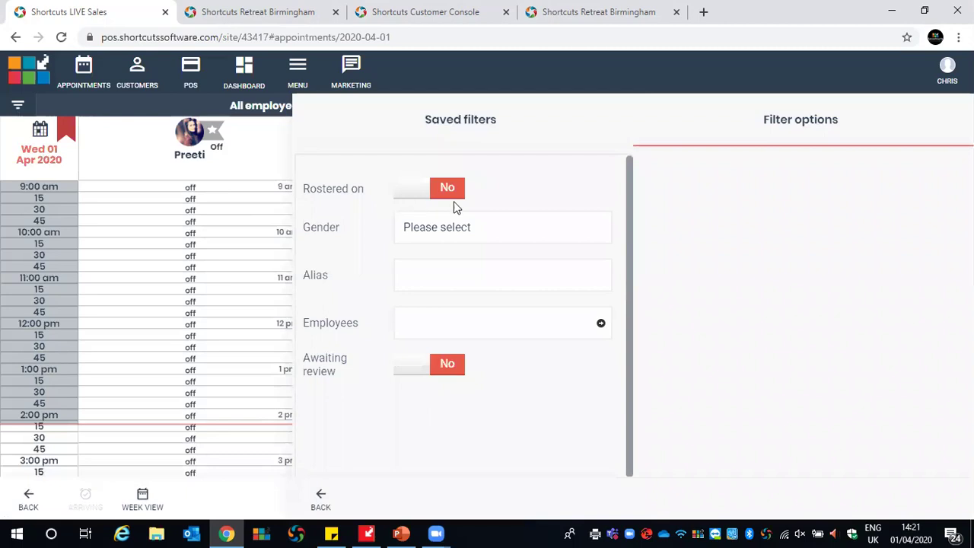
click(409, 199)
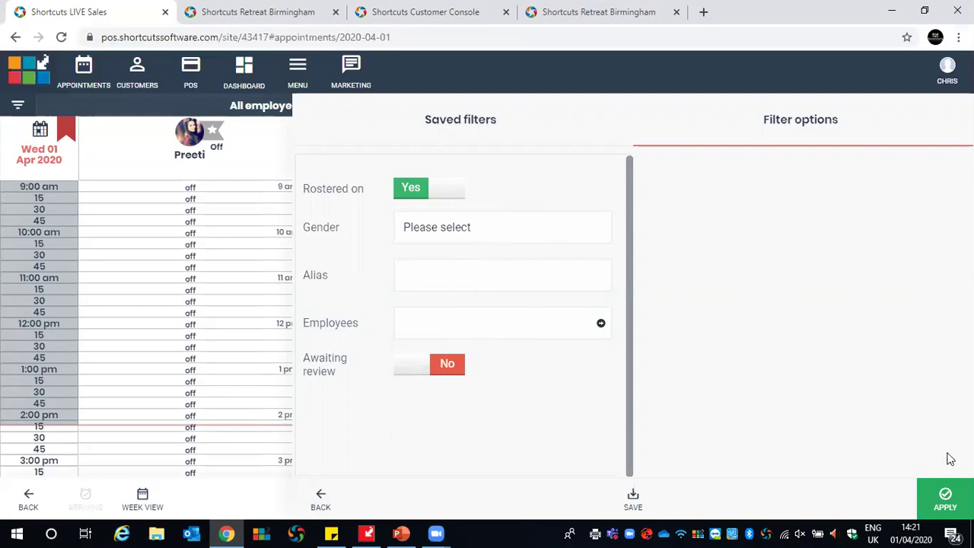
click(940, 498)
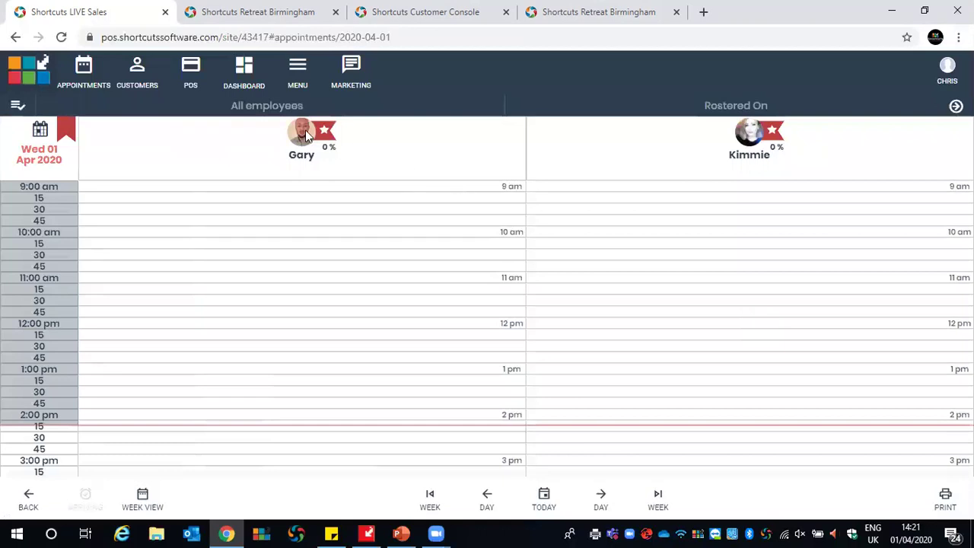
Show all four employees again and start a 1:15pm booking in the second employee's column
click(17, 108)
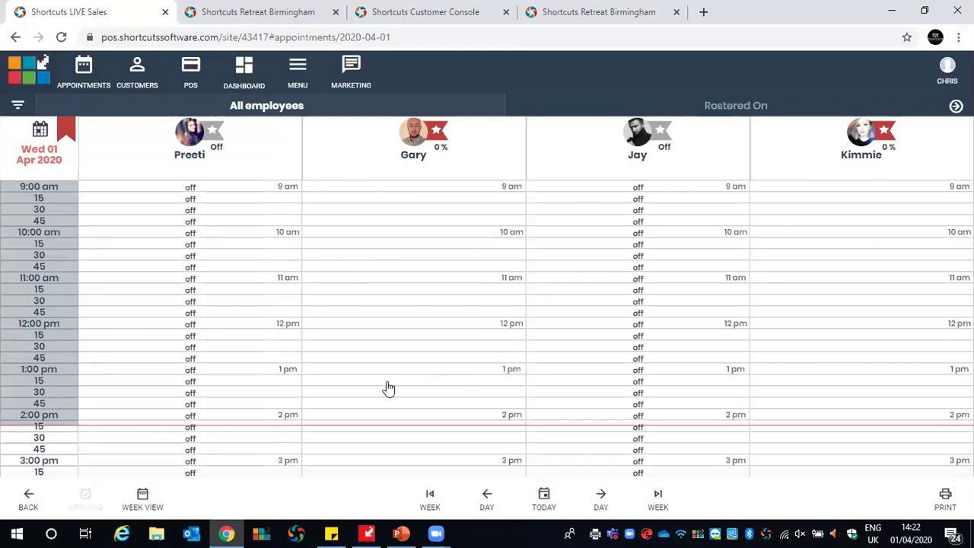
click(447, 382)
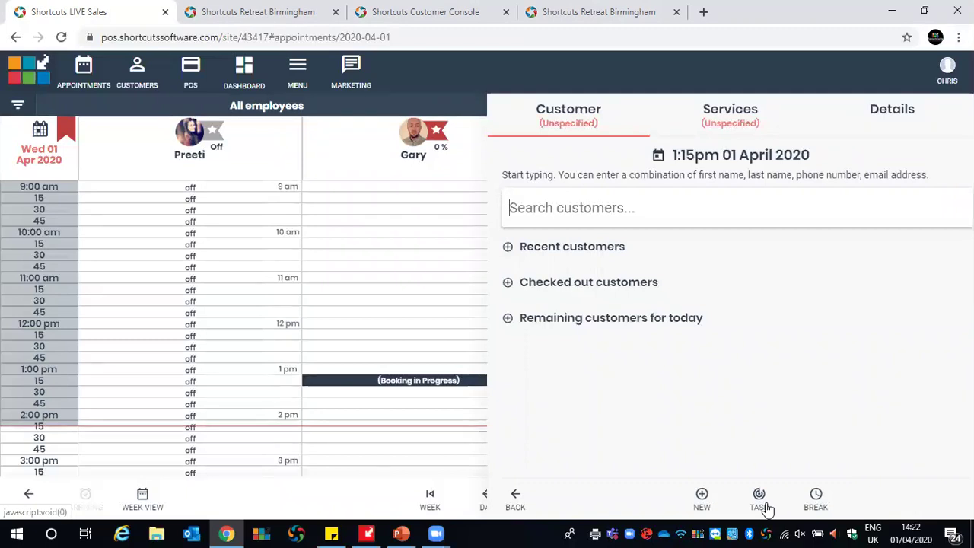
Find the client by first name, attach her to the booking, and review her visit history
text(aimi)
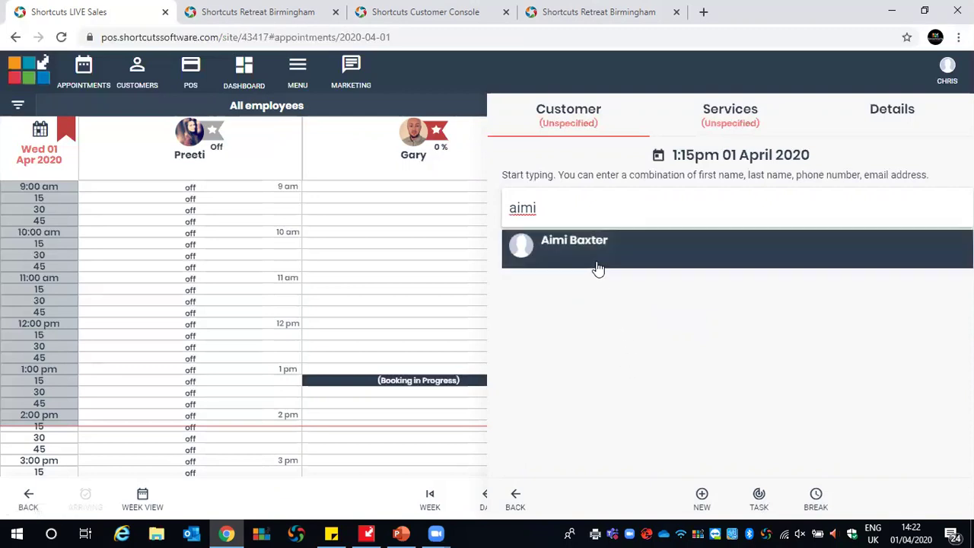
click(597, 268)
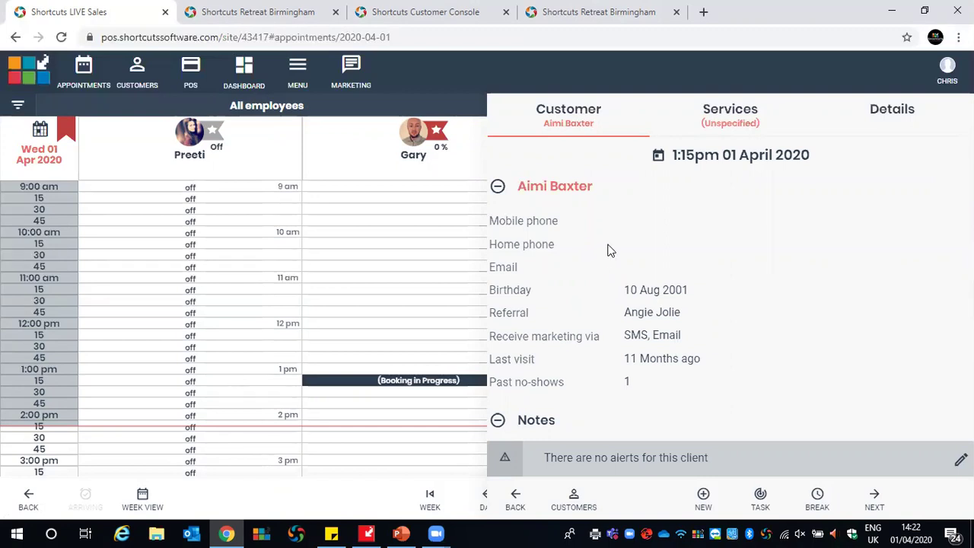
scroll(608, 249, down, 3)
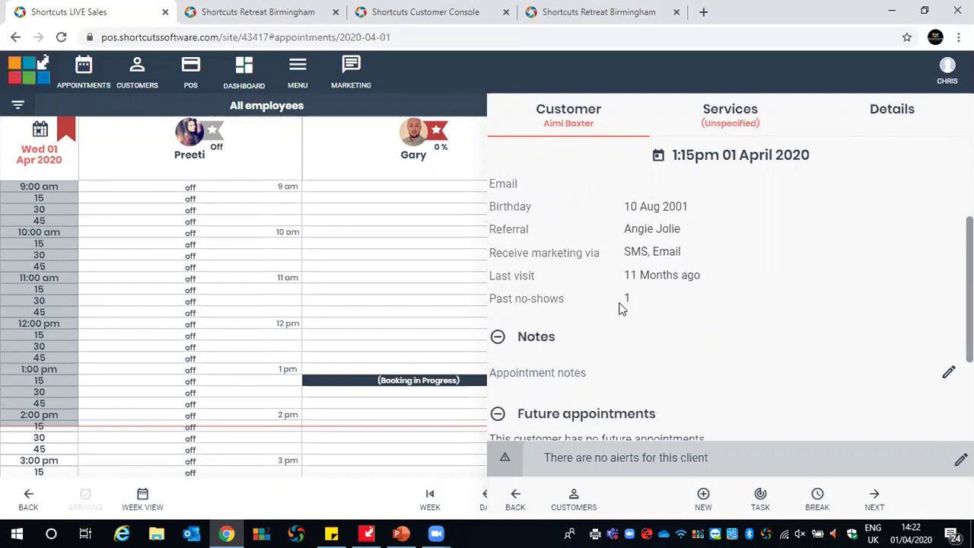
scroll(646, 294, down, 4)
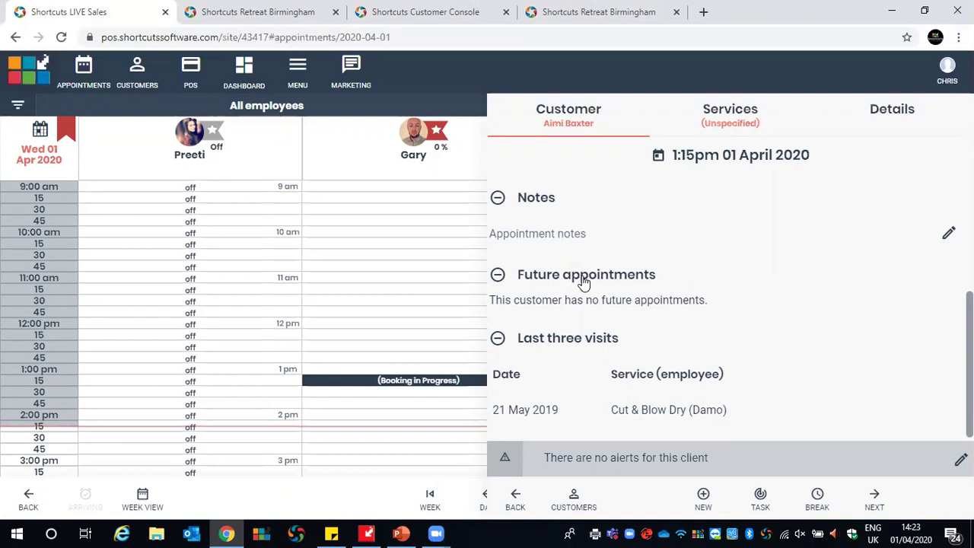
scroll(643, 272, down, 1)
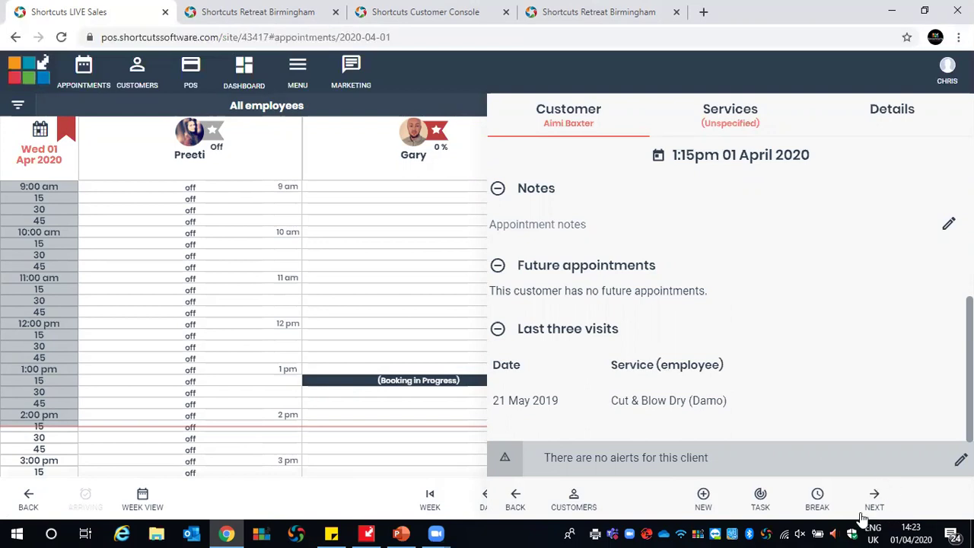
Add a 30-minute Blow Dry service to the 1:15pm booking and save it
click(874, 495)
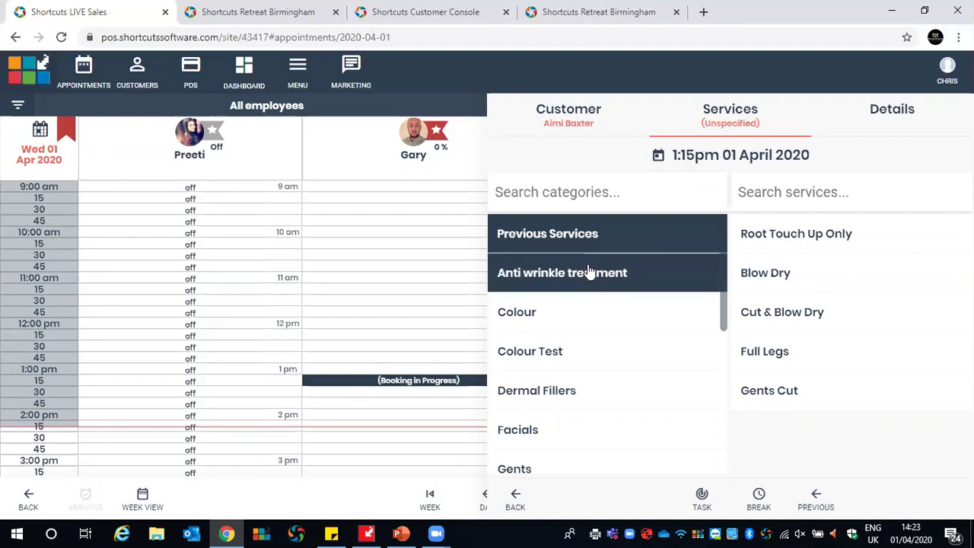
click(757, 277)
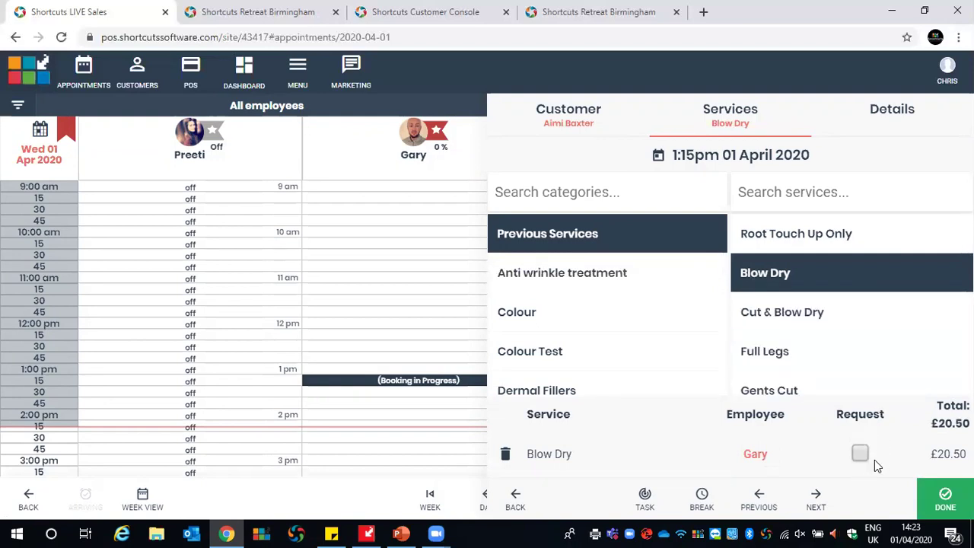
click(945, 500)
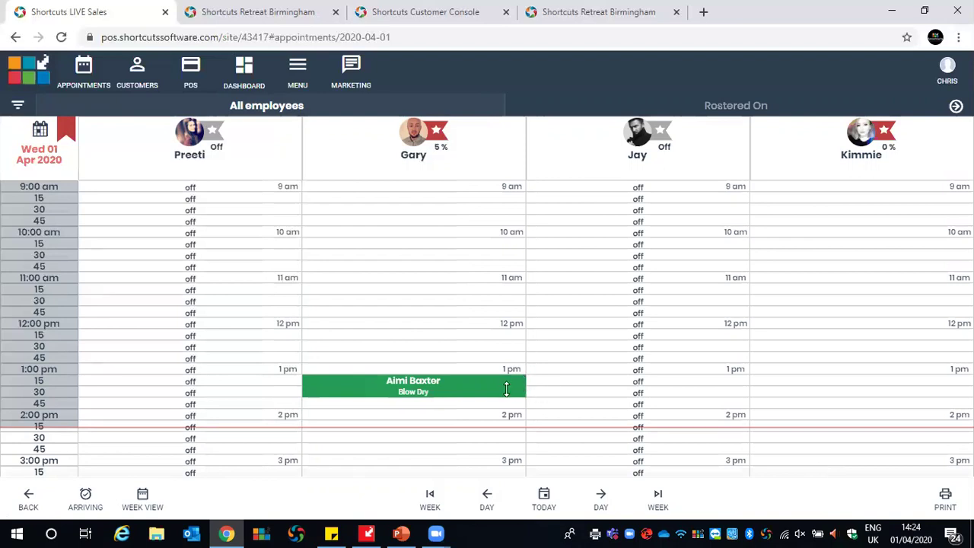
Extend the Blow Dry to 45 minutes and move it to 12:00–12:45pm, same employee
drag(506, 389, 518, 406)
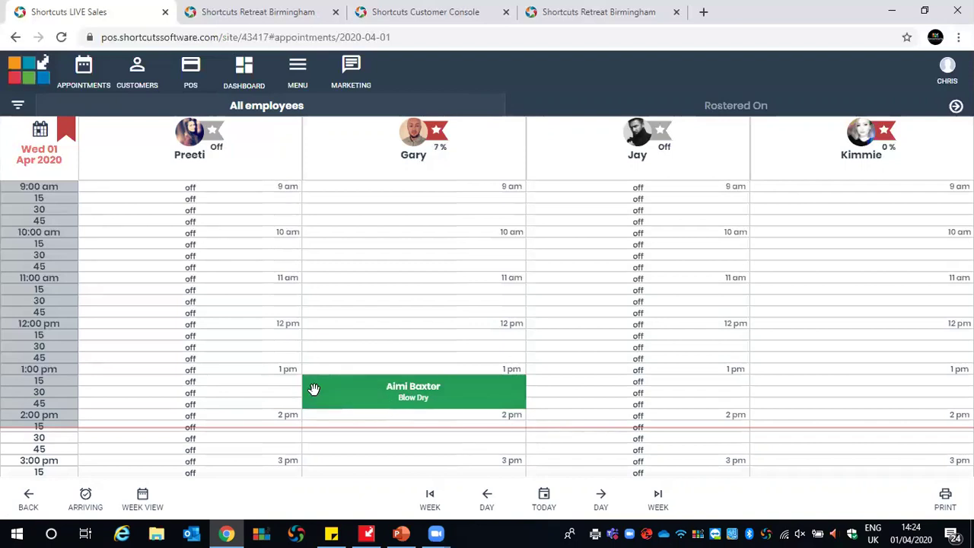
drag(313, 386, 310, 330)
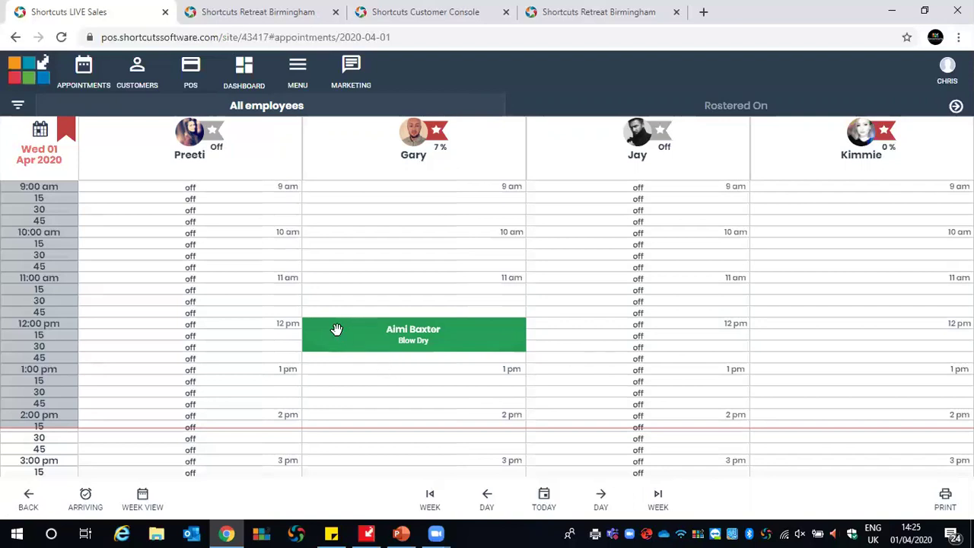
Mark the 12:00pm Blow Dry as Arrived, then reopen its status options
click(337, 328)
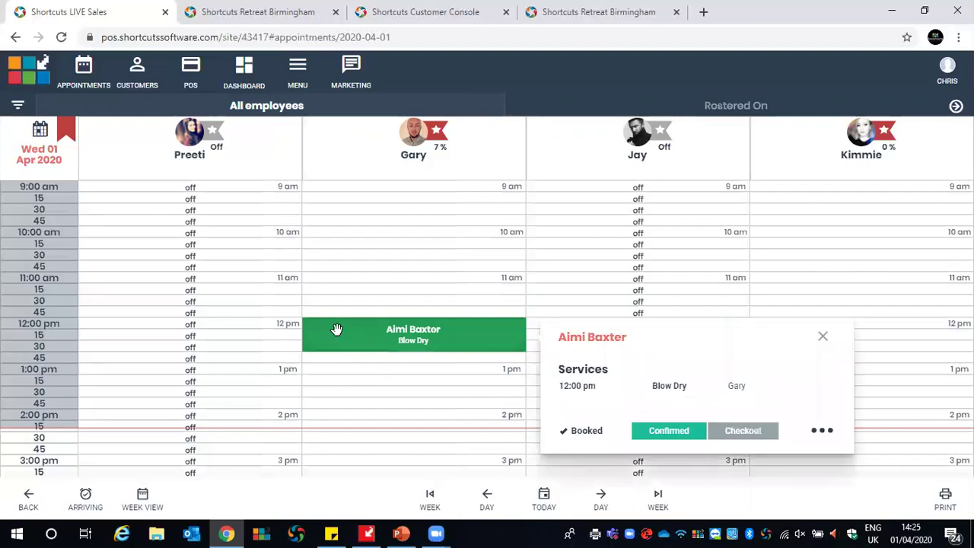
click(819, 432)
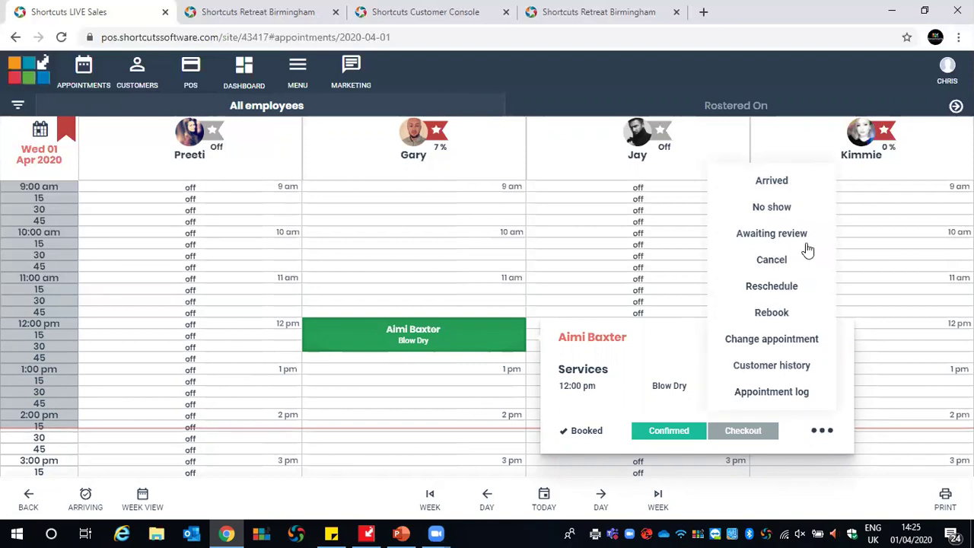
click(783, 190)
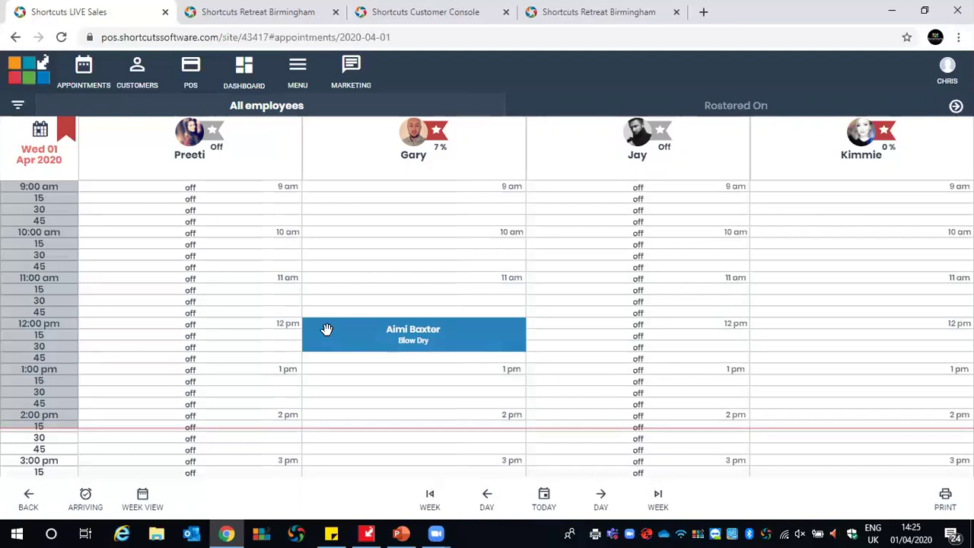
click(327, 329)
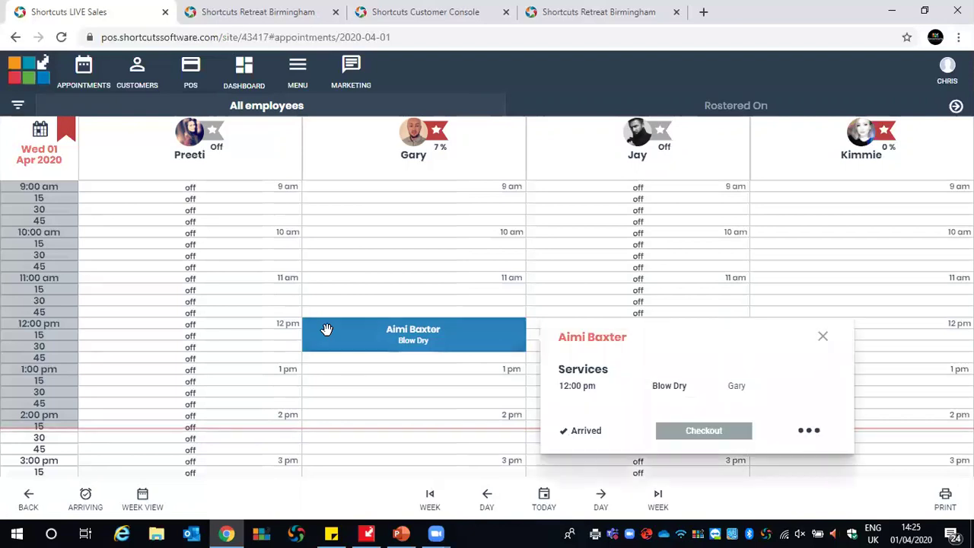
click(809, 432)
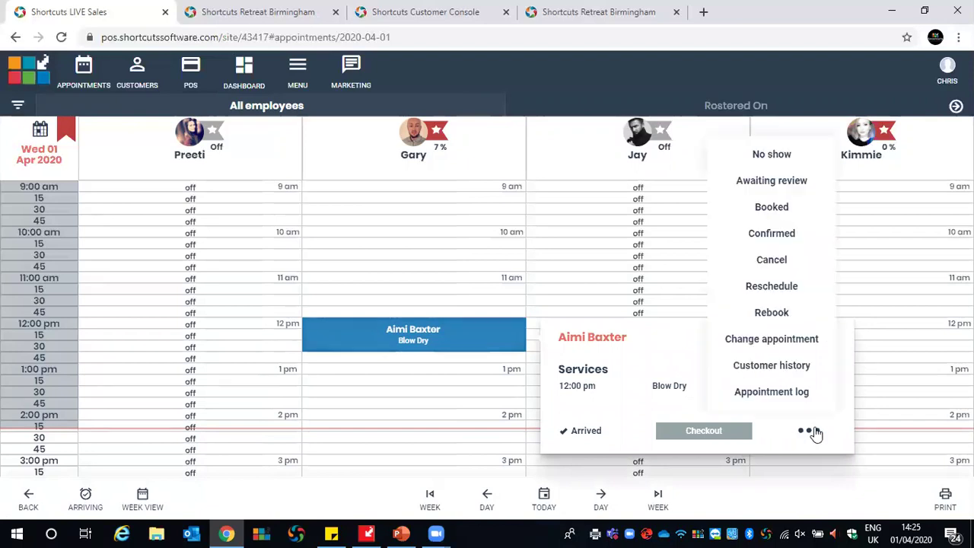
Reschedule the Blow Dry to 12:00pm on Thursday 2 April with the same stylist
click(786, 289)
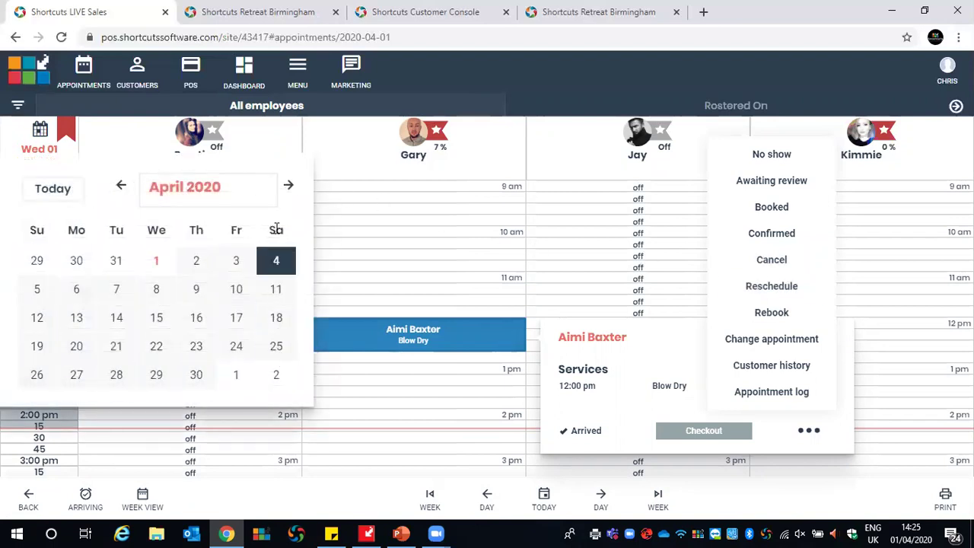
click(200, 268)
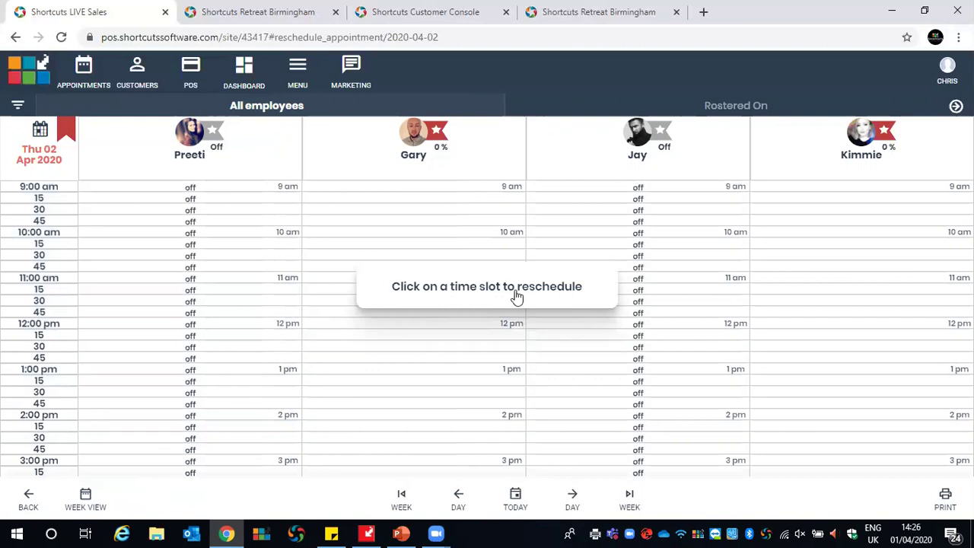
click(318, 329)
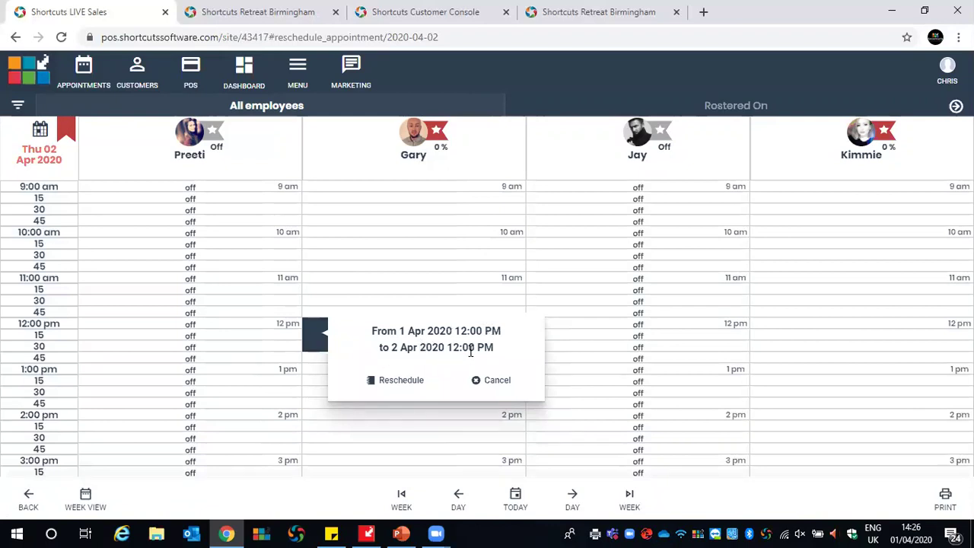
click(395, 381)
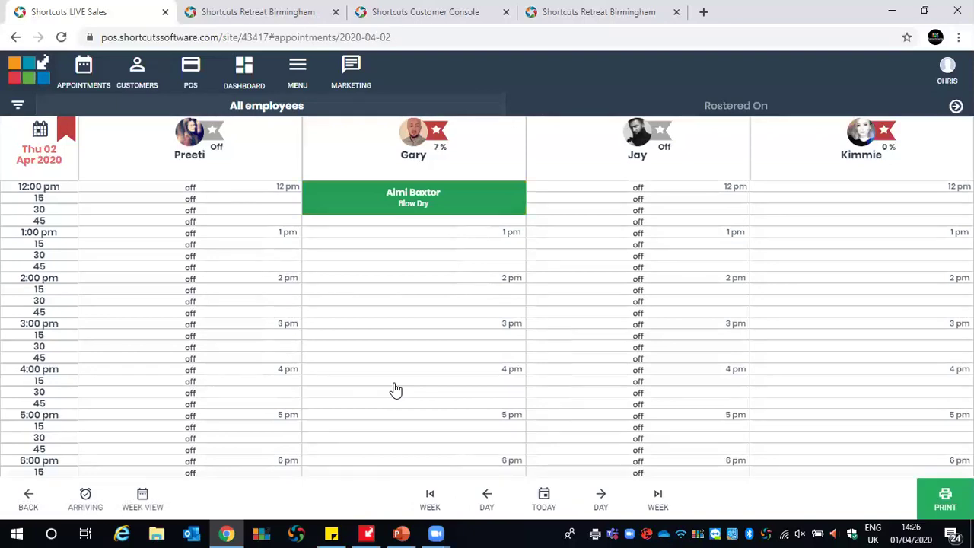
scroll(410, 337, up, 1)
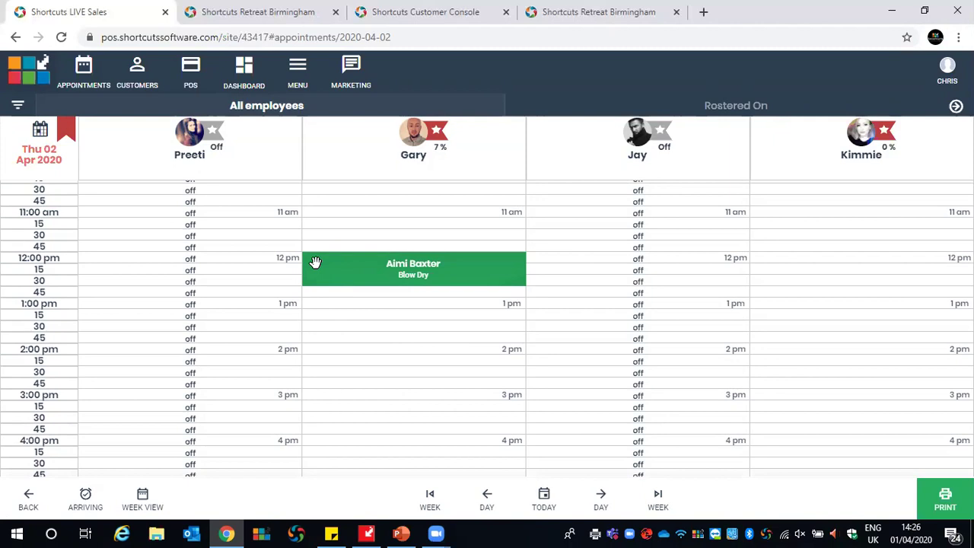
Reschedule the Blow Dry from 2 April back to 12:00pm on Wednesday 1 April
click(315, 263)
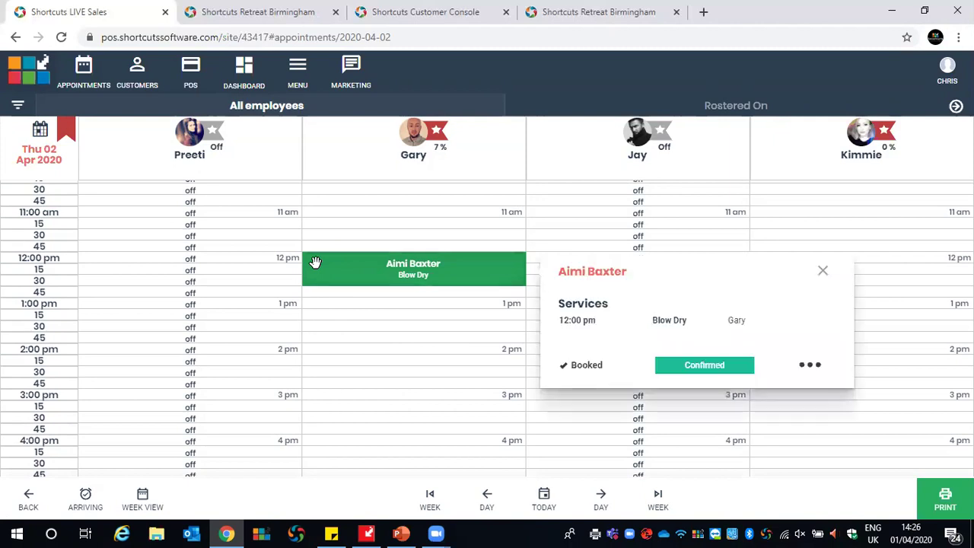
click(808, 367)
click(771, 222)
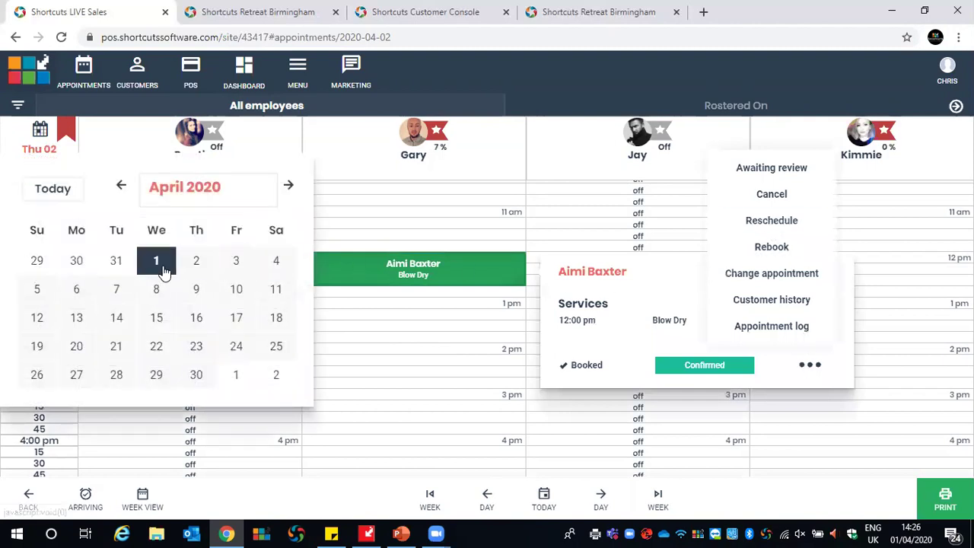
click(160, 266)
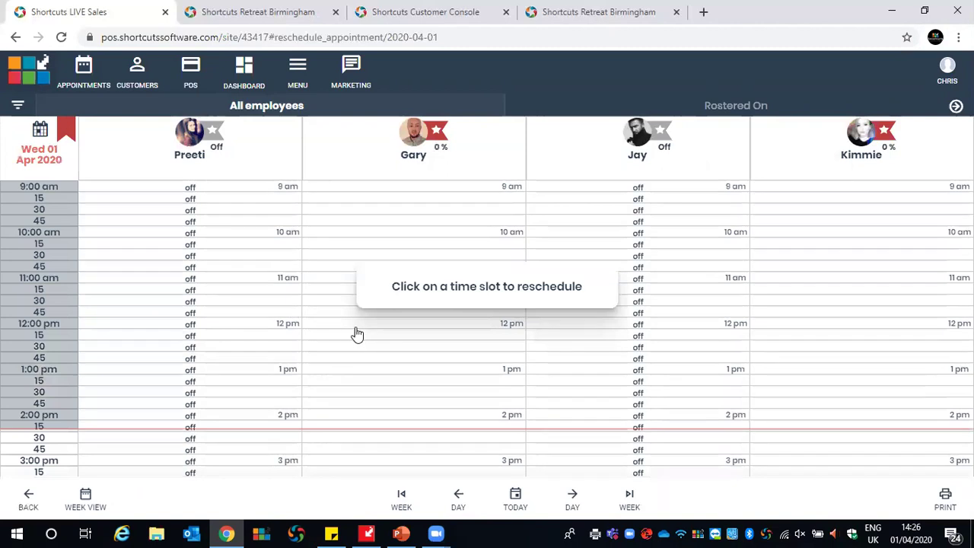
click(356, 335)
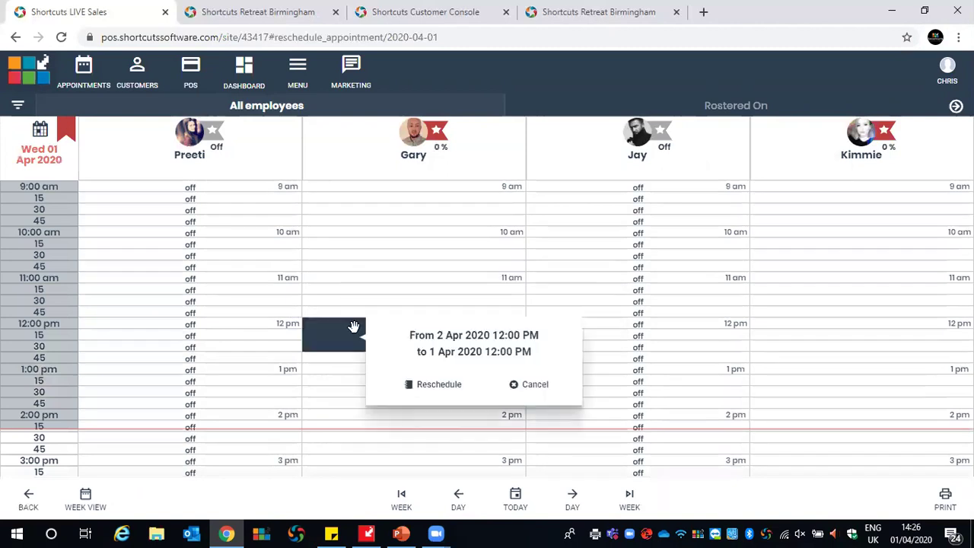
click(426, 385)
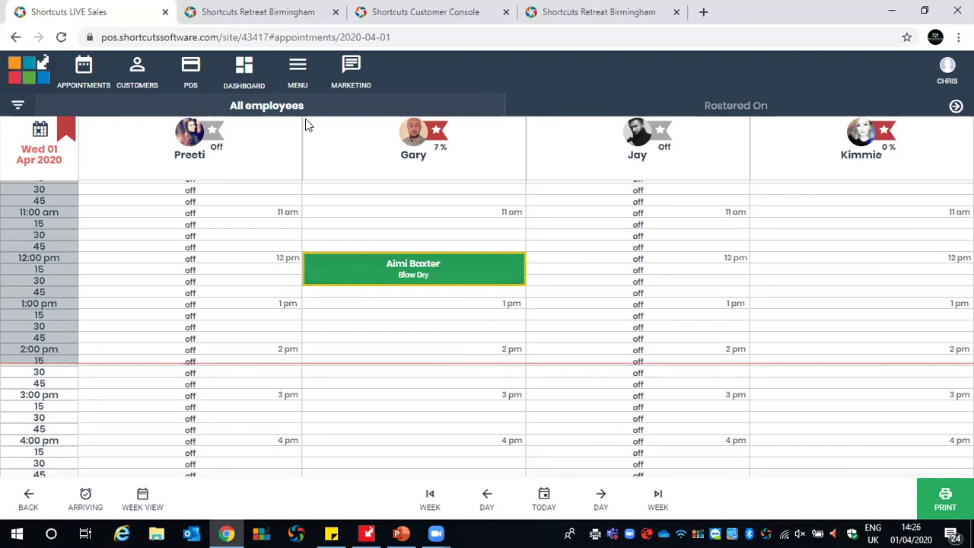
click(325, 263)
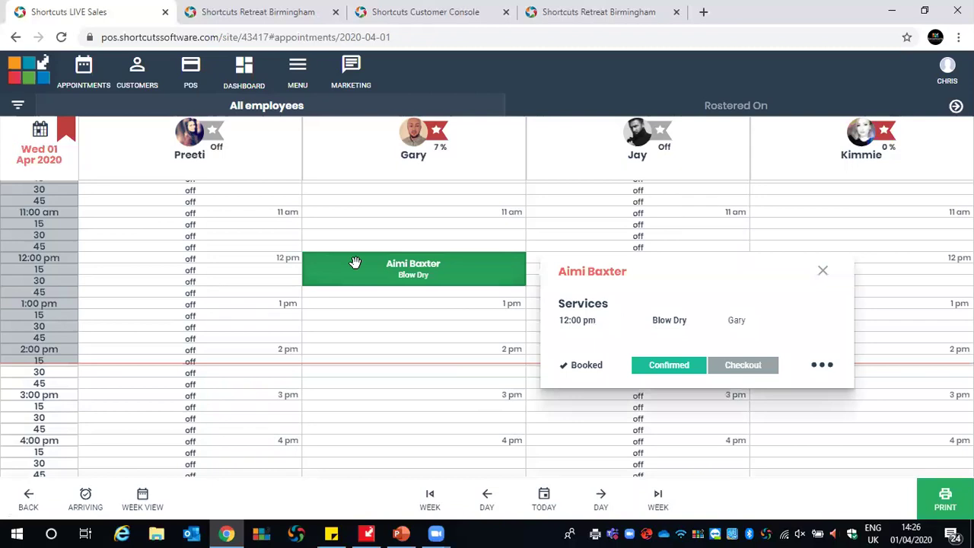
click(822, 368)
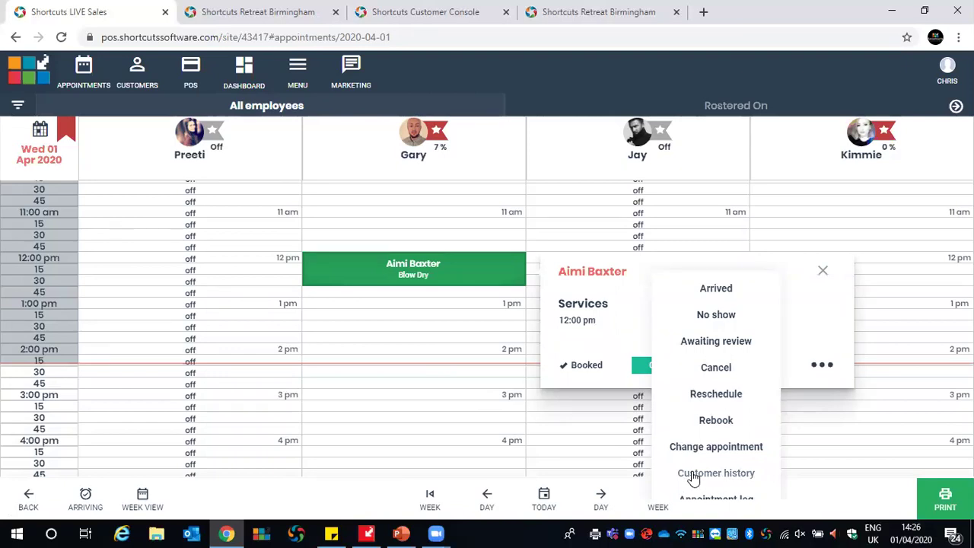
click(693, 473)
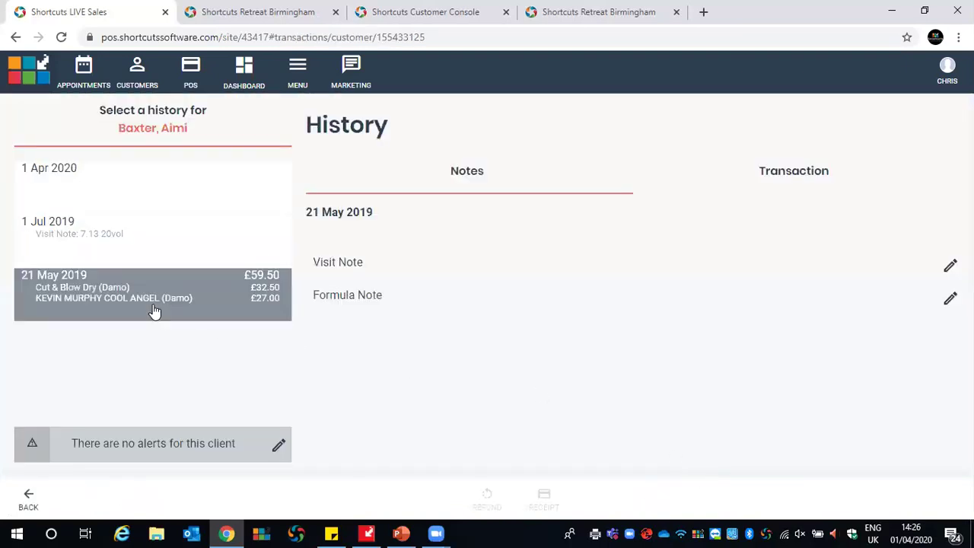
click(67, 238)
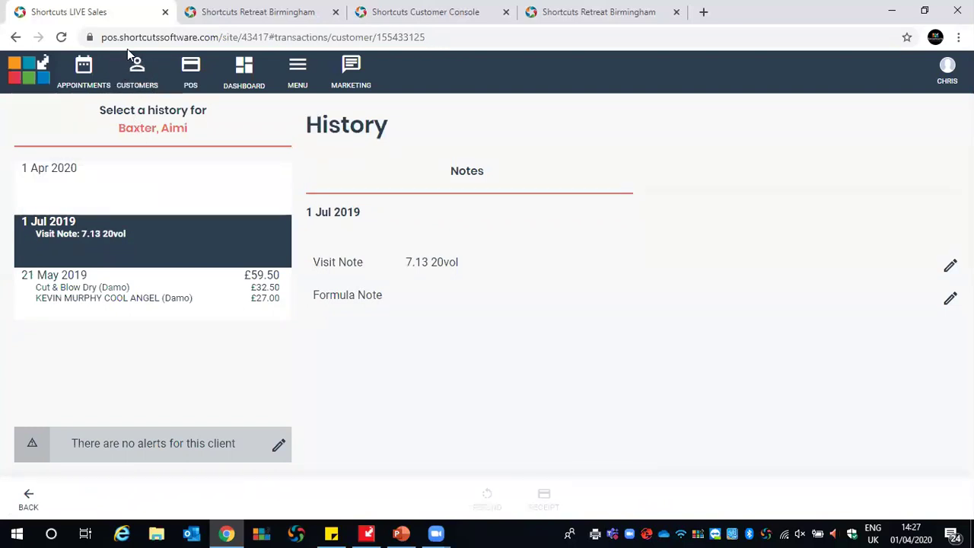
click(29, 496)
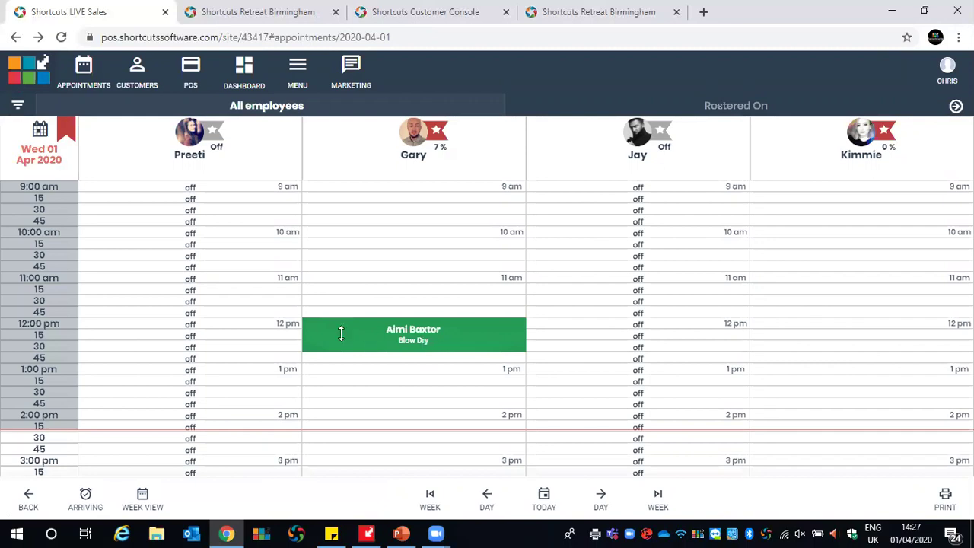
click(325, 329)
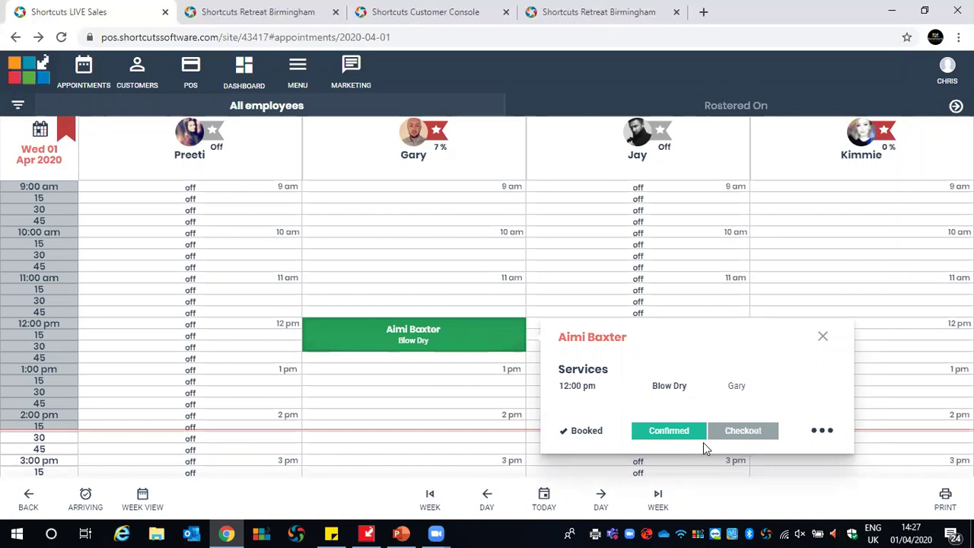
click(769, 434)
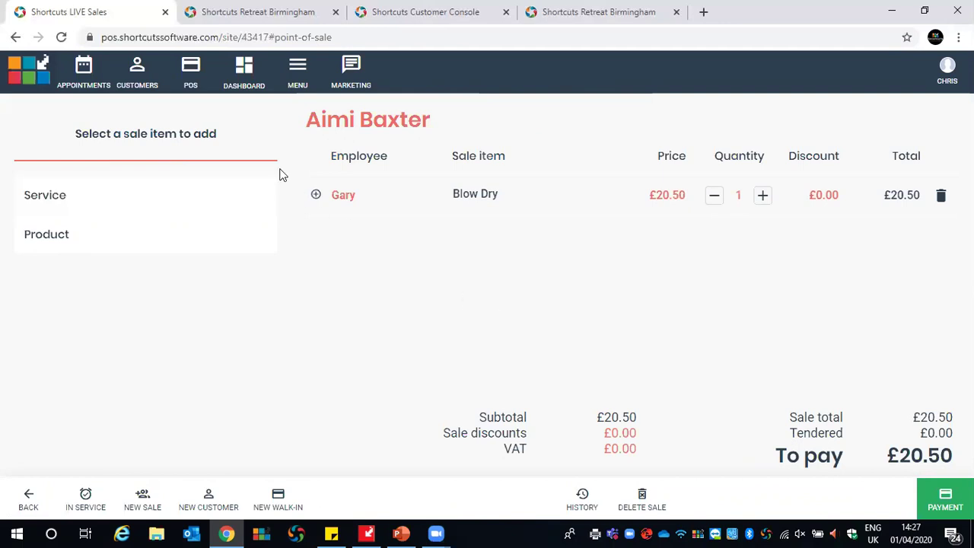
click(85, 70)
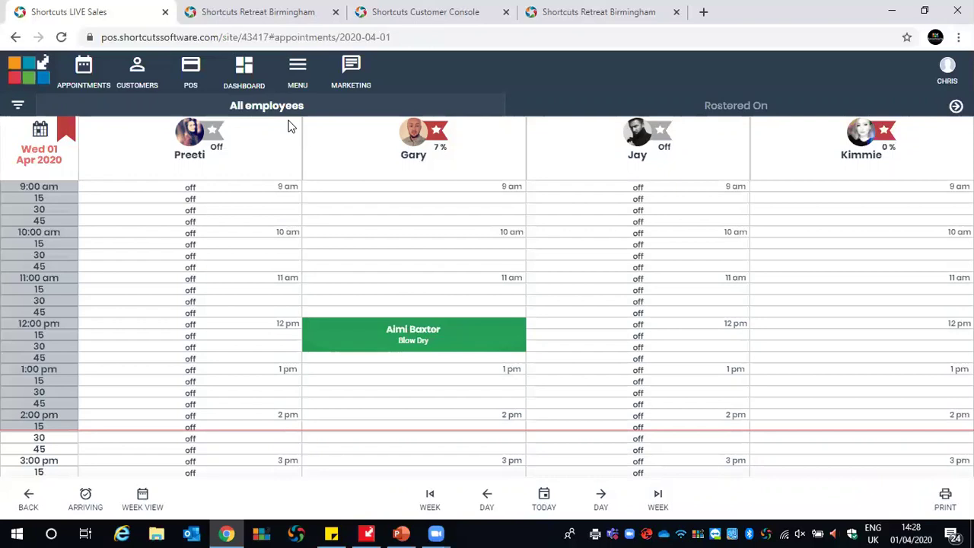
Cancel and delete the 12:00 pm Blow Dry booking from the Wed 01 Apr 2020 diary
click(311, 322)
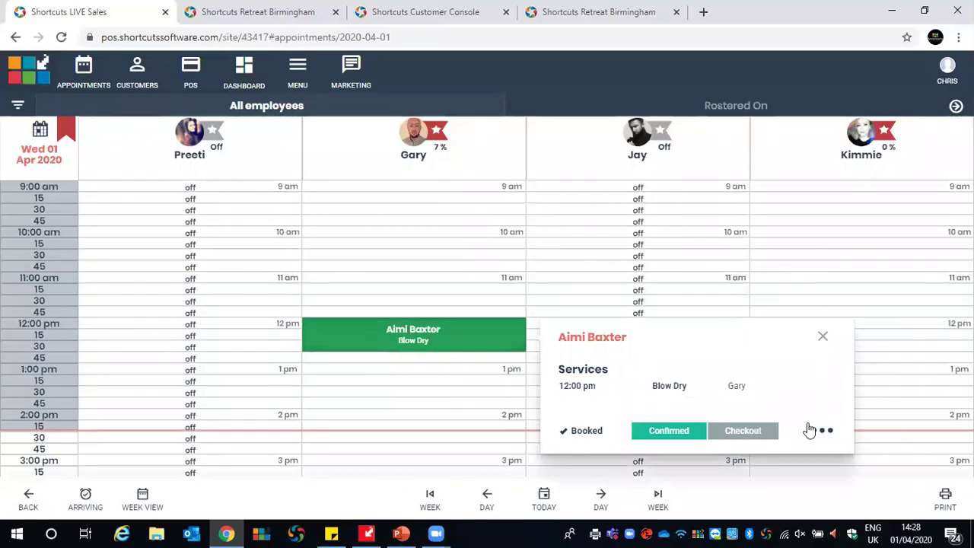
click(831, 436)
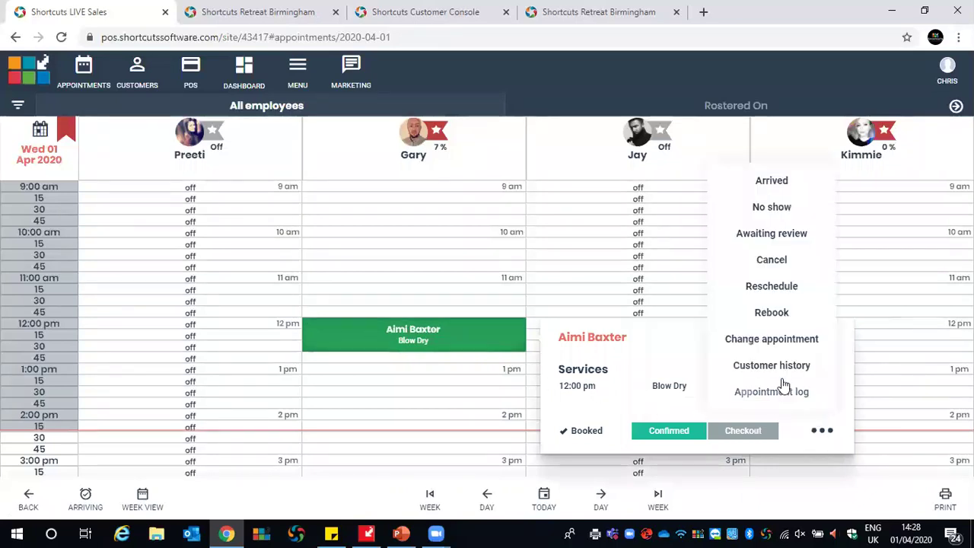
click(766, 265)
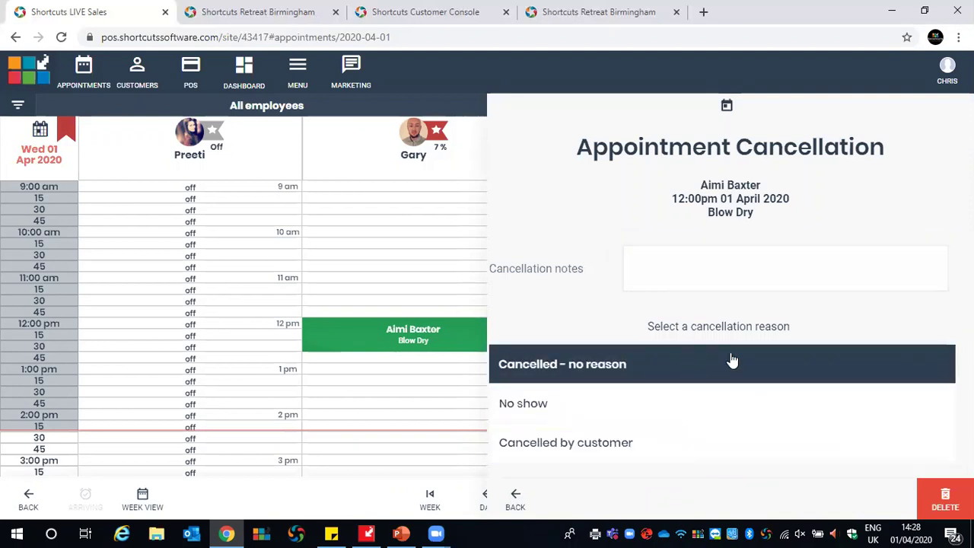
click(945, 500)
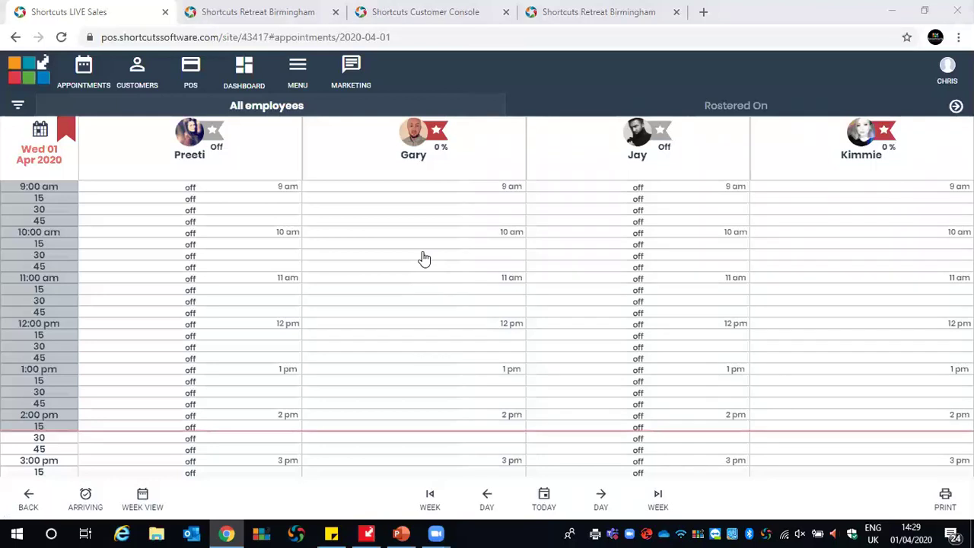
click(348, 282)
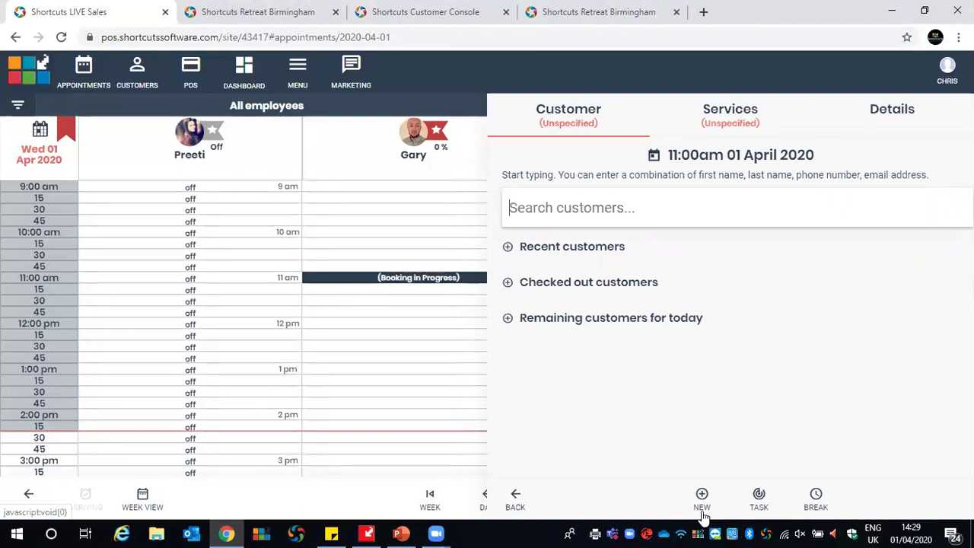
click(515, 500)
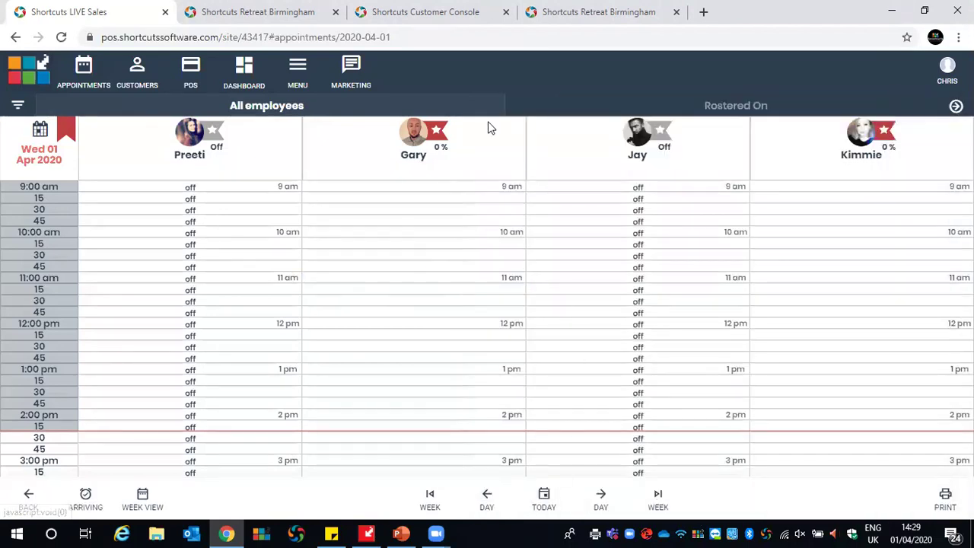